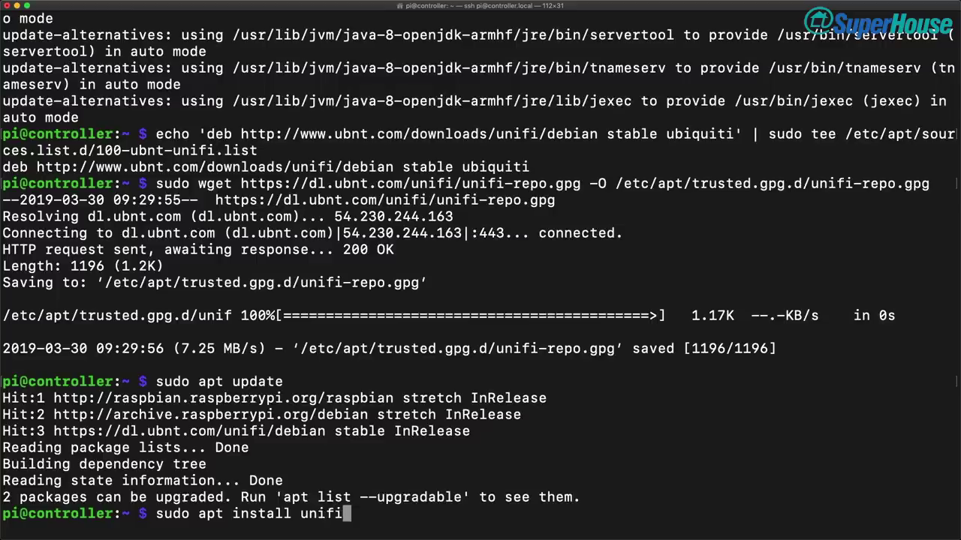
Run 'sudo apt install unifi -y' to install the UniFi controller package on the Pi
key("Return")
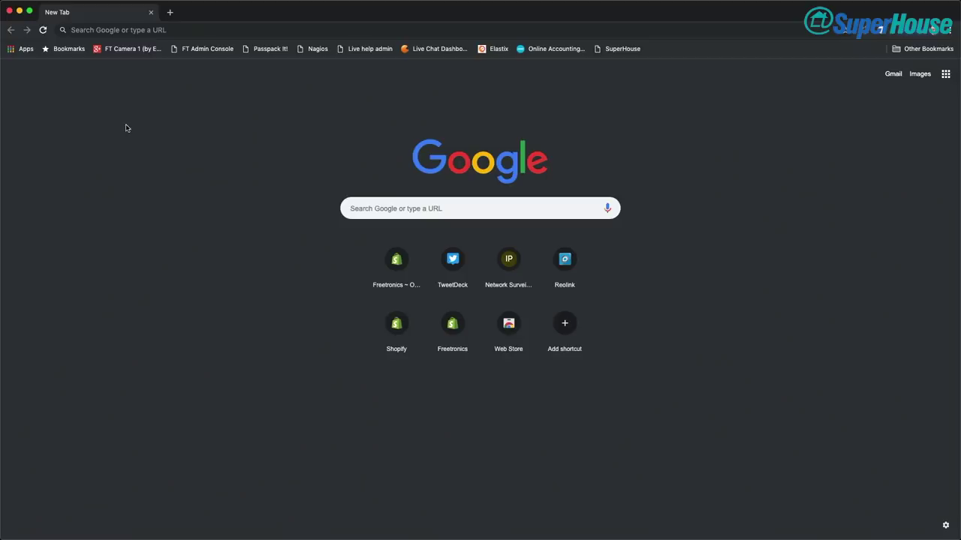
left_click(176, 33)
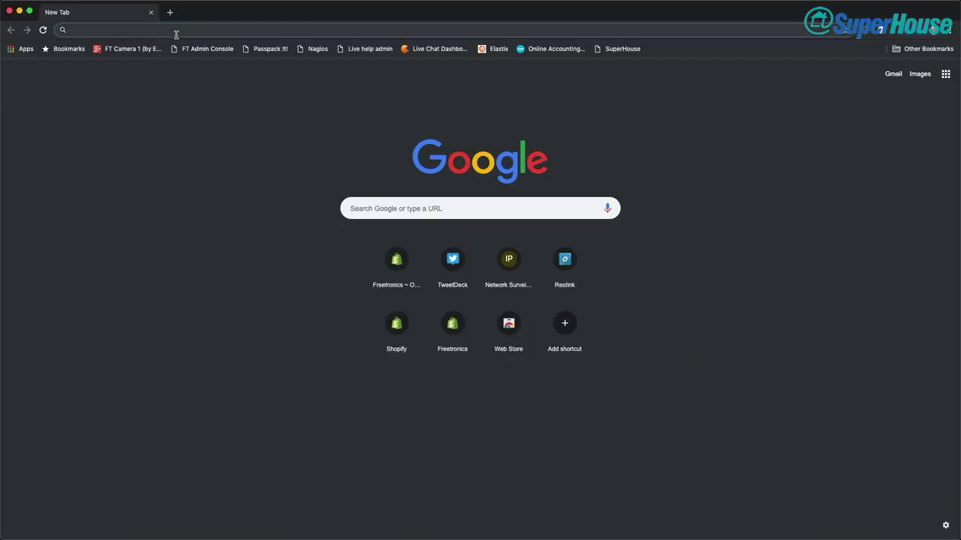
type("https://")
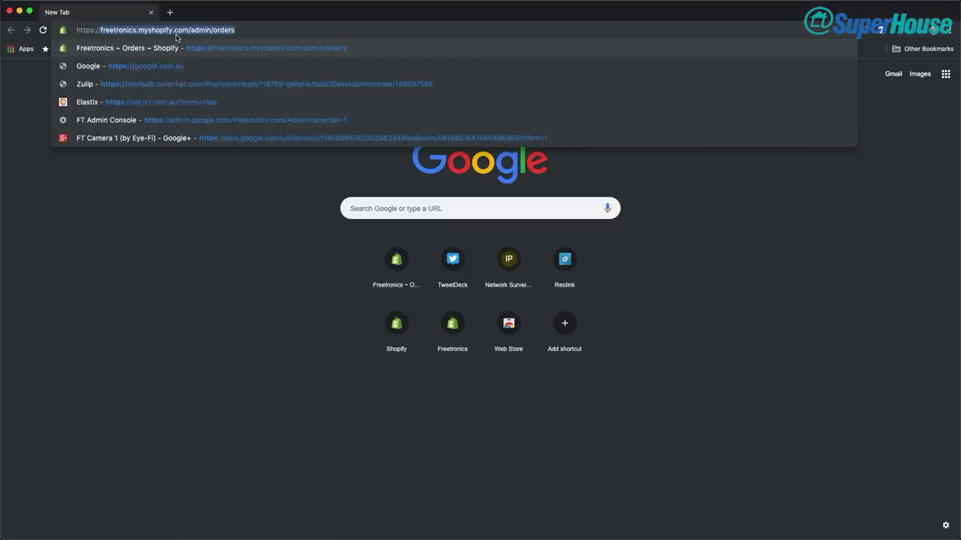
type("19")
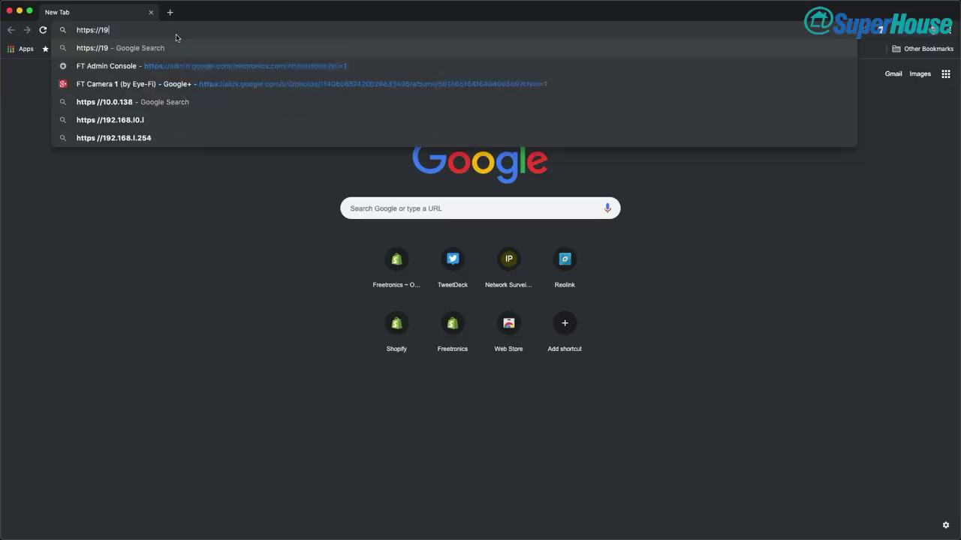
type("2.168")
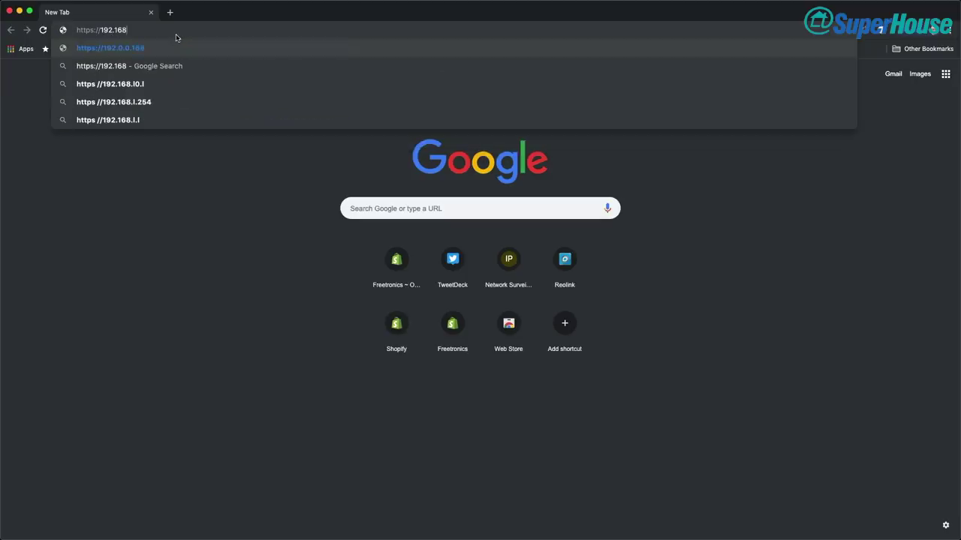
type(".1.2:")
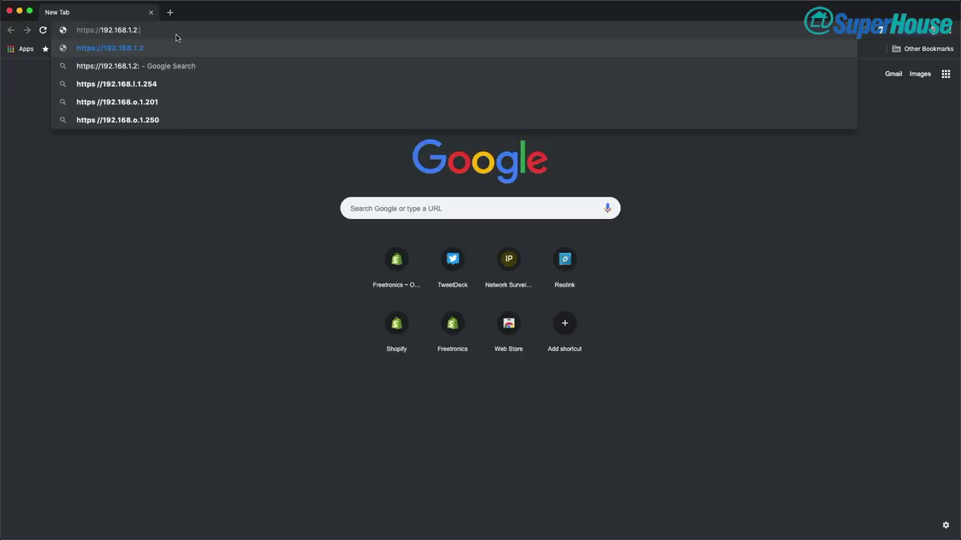
type("8443")
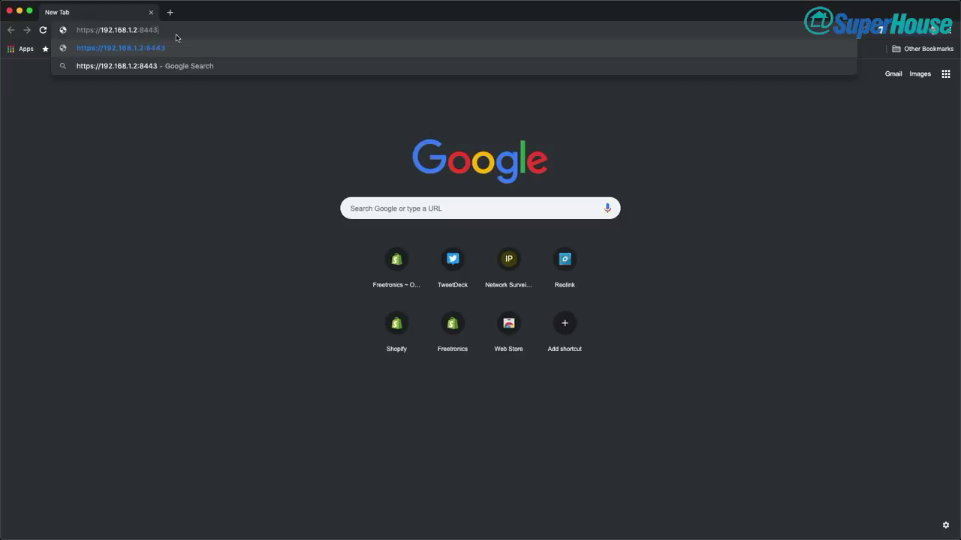
type("/")
key("Return")
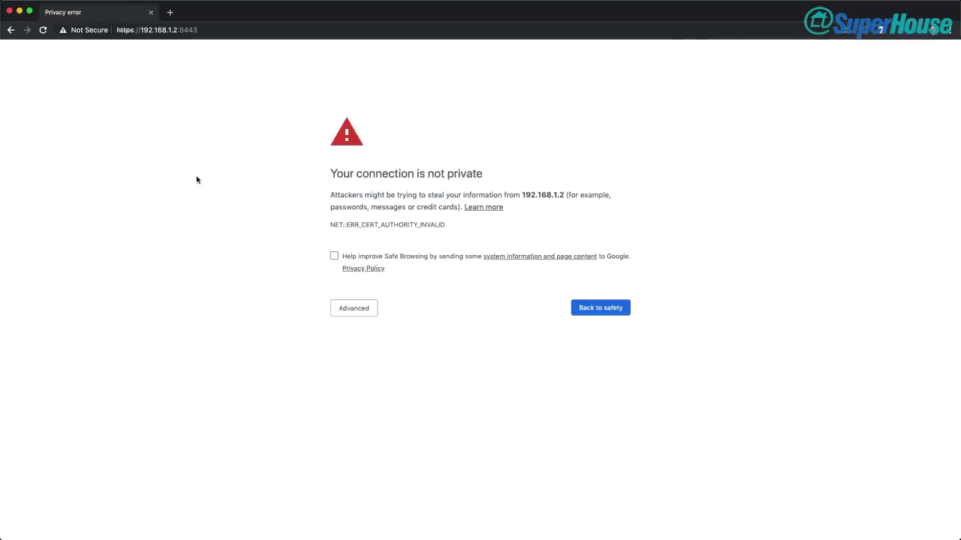
left_click(355, 310)
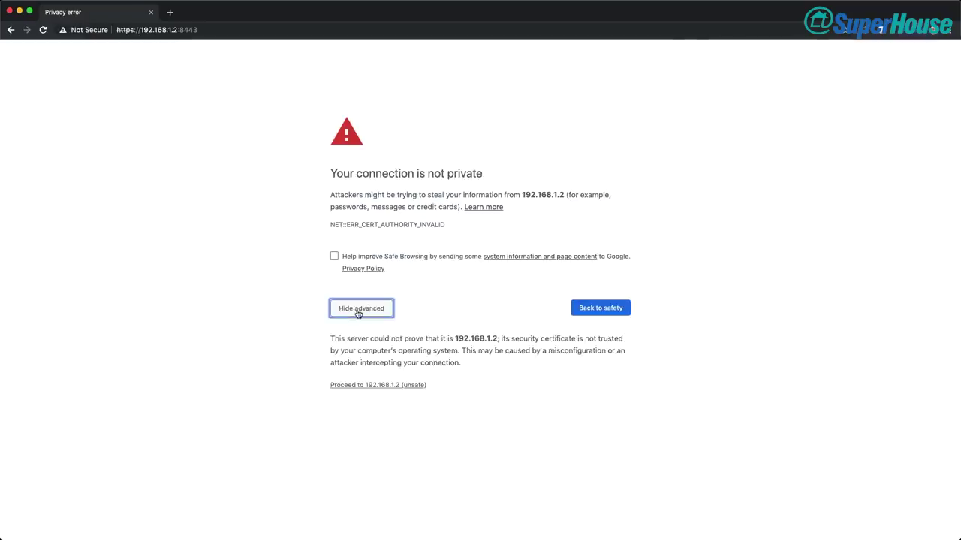
left_click(378, 385)
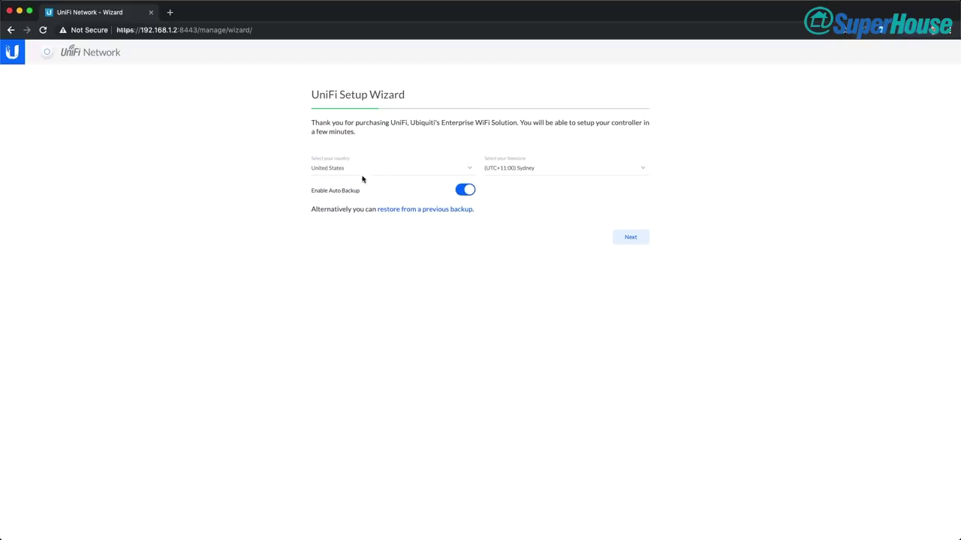
Set the setup wizard's country to Australia
left_click(472, 170)
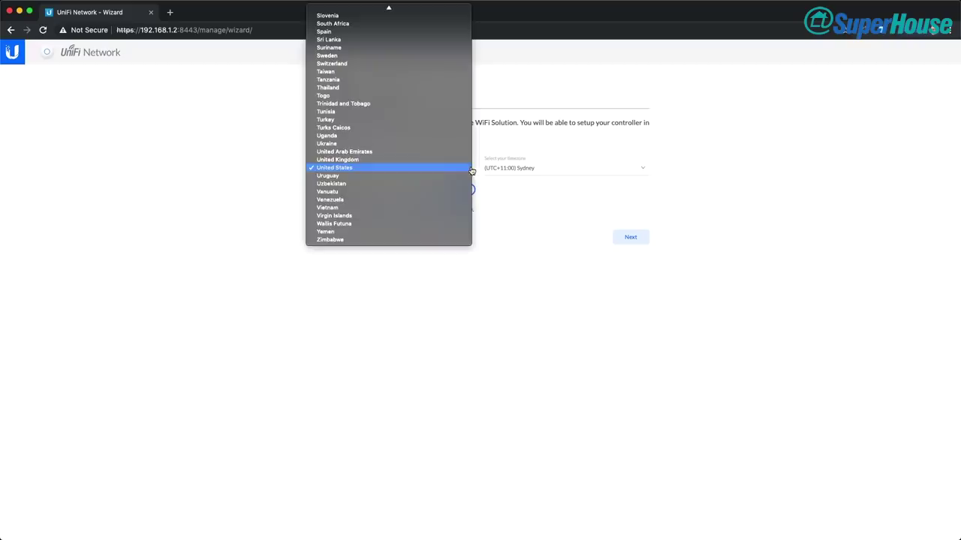
scroll(385, 140, "up", 5)
scroll(386, 139, "up", 15)
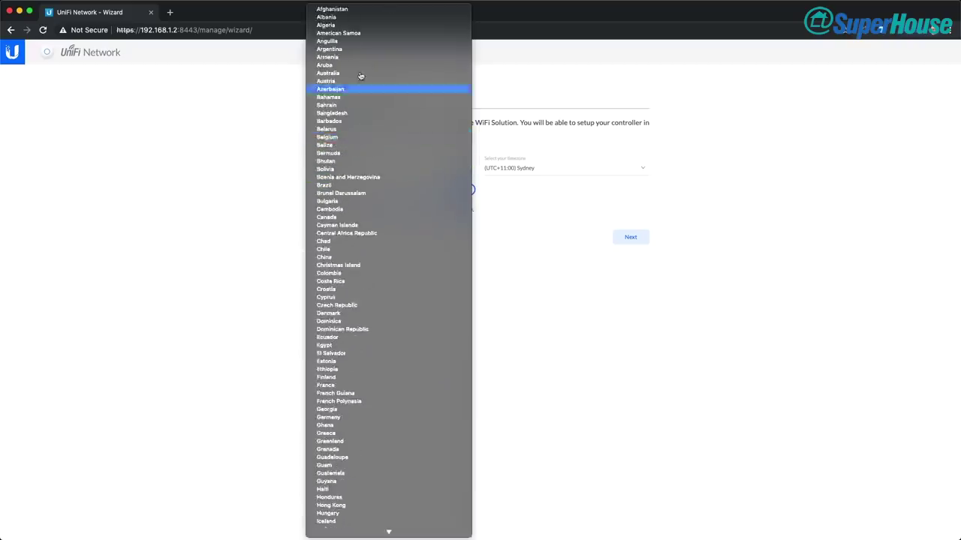
left_click(351, 77)
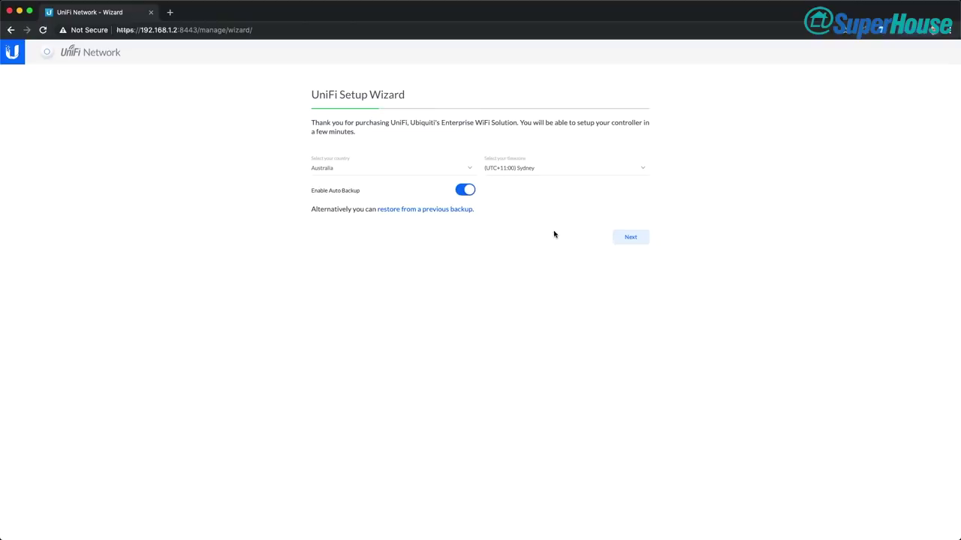
Advance past the timezone and empty device steps, skipping WiFi configuration
left_click(629, 238)
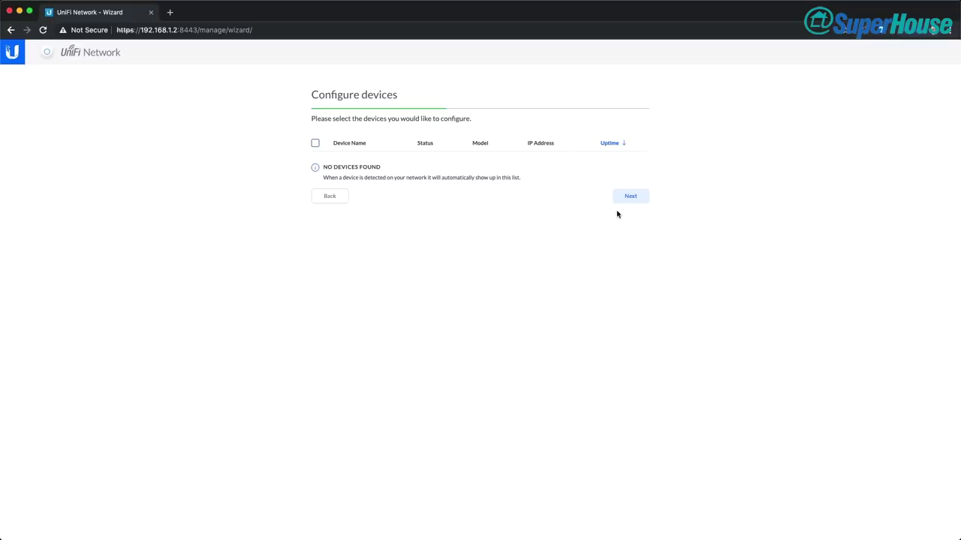
left_click(629, 196)
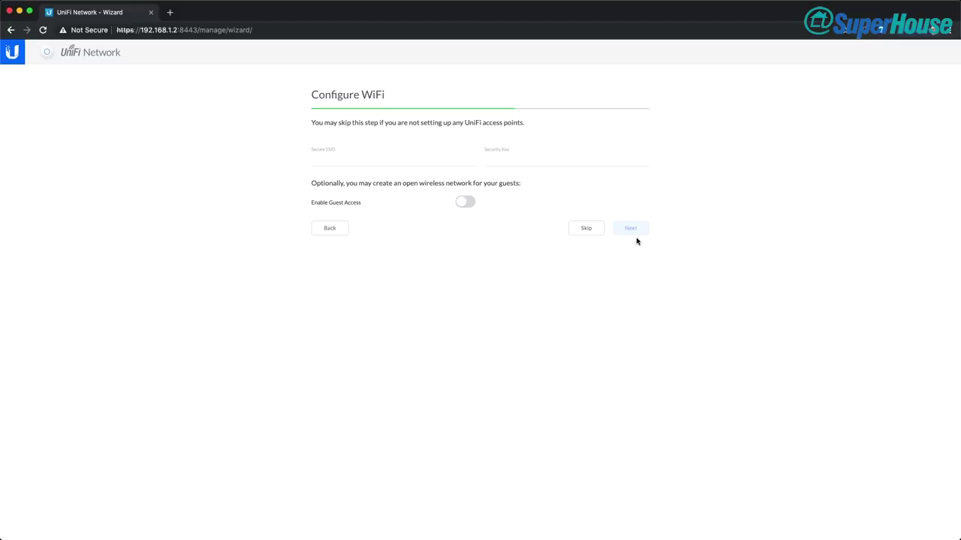
left_click(590, 228)
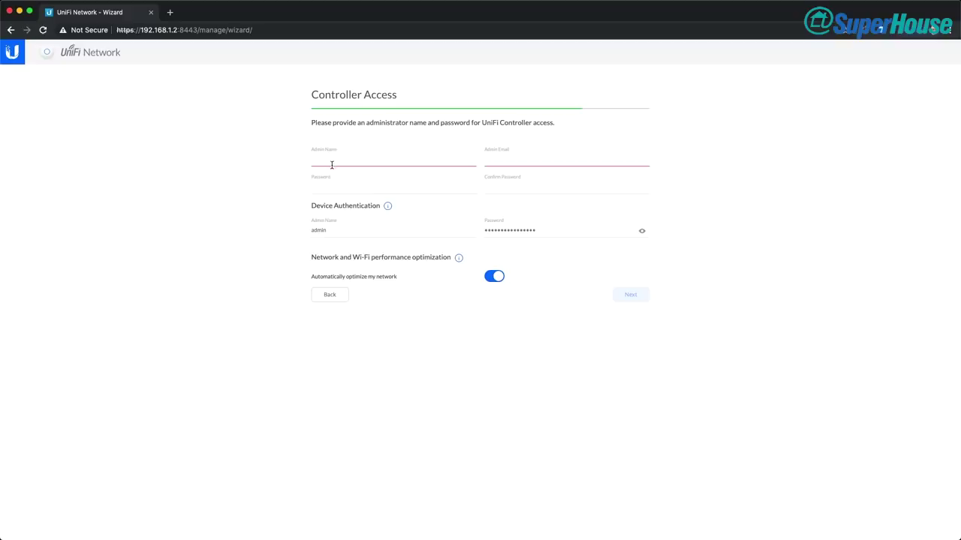
Enter the administrator username, replacing the first attempt that included a surname
type("jonathan O")
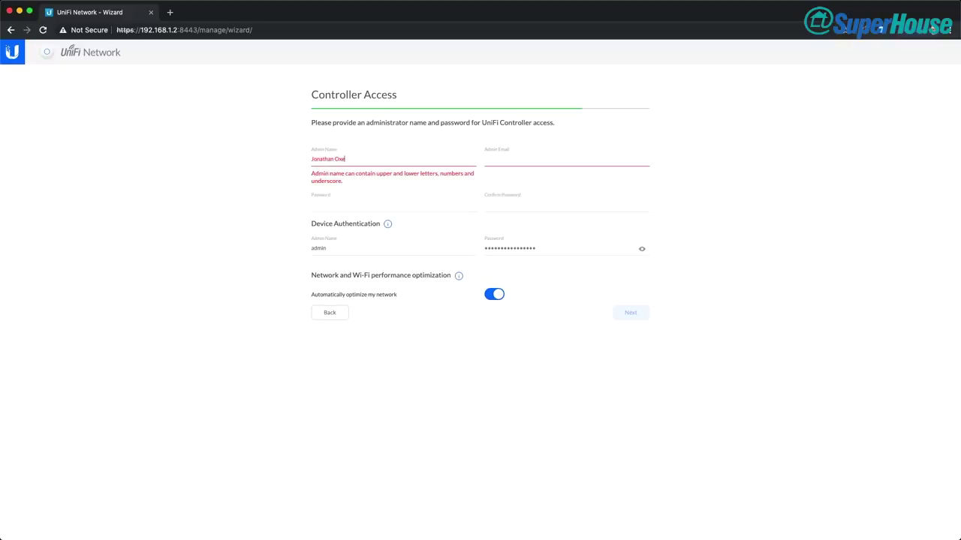
key("BackSpace")
key("BackSpace")
key("BackSpace")
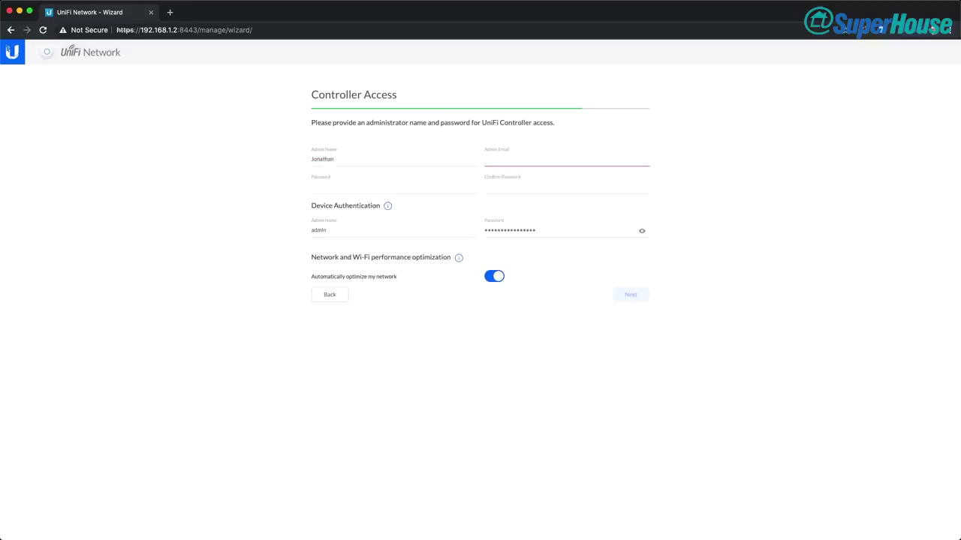
key("BackSpace")
key("BackSpace")
key("BackSpace")
key("BackSpace")
key("BackSpace")
key("BackSpace")
key("BackSpace")
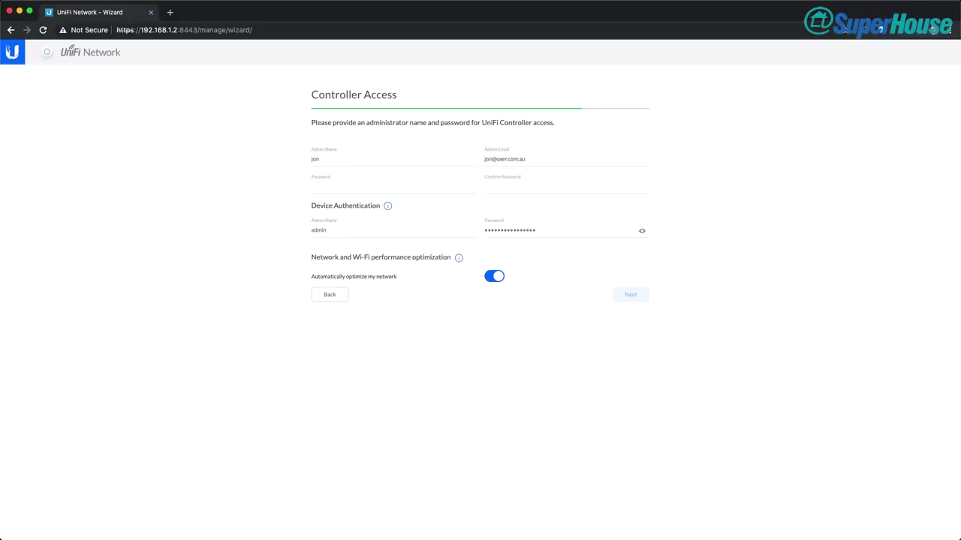
Paste the admin password into Password and Confirm Password, then continue to the review page
left_click(352, 186)
key("ctrl+v")
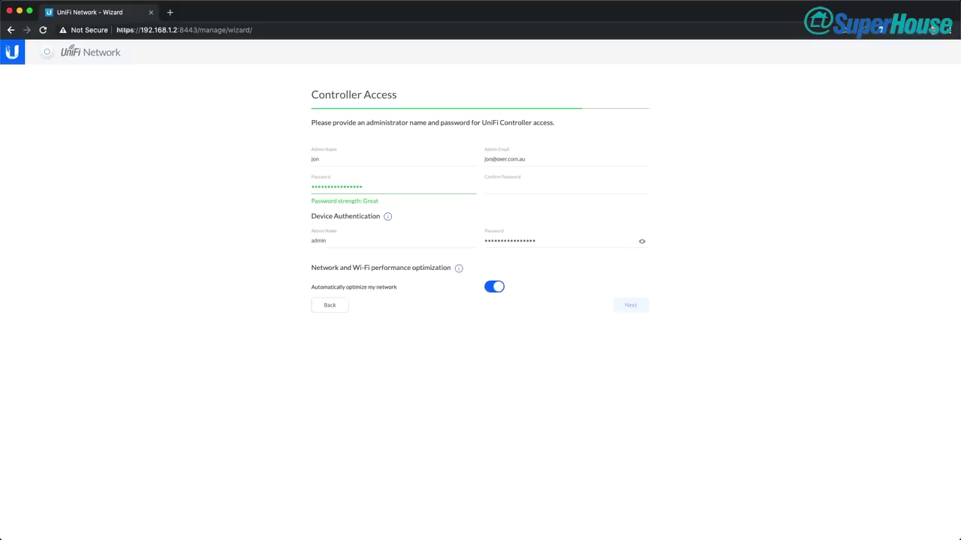
left_click(485, 186)
key("ctrl+v")
left_click(629, 306)
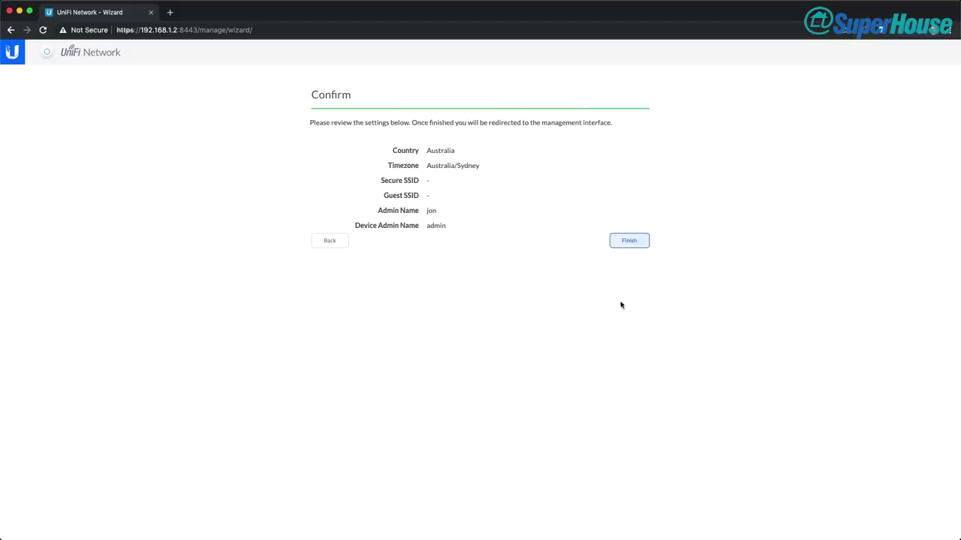
Finish the wizard and skip the Cloud Login Credentials sign-in
left_click(632, 243)
left_click(628, 240)
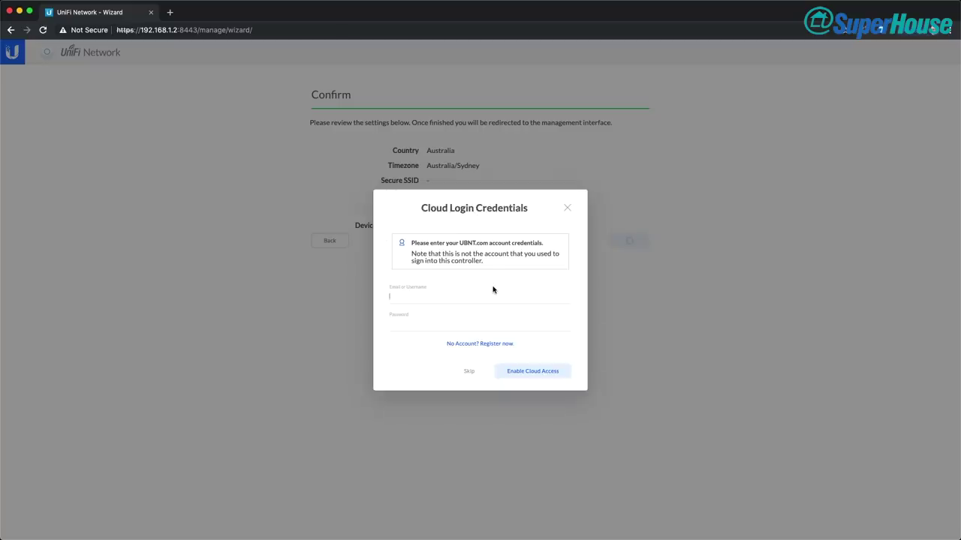
left_click(516, 380)
left_click(468, 372)
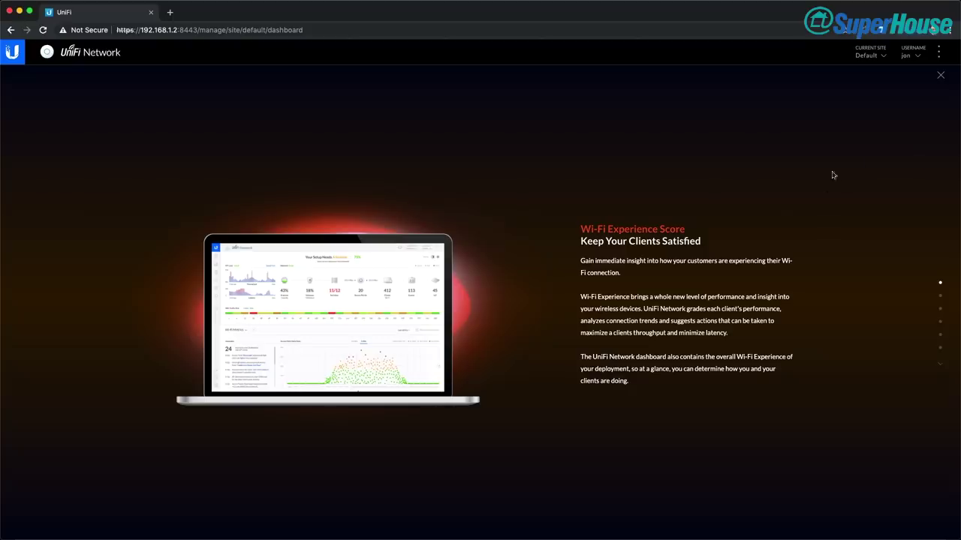
Close the what's-new overview, view the Statistics and Map pages, then return to Dashboard
left_click(940, 75)
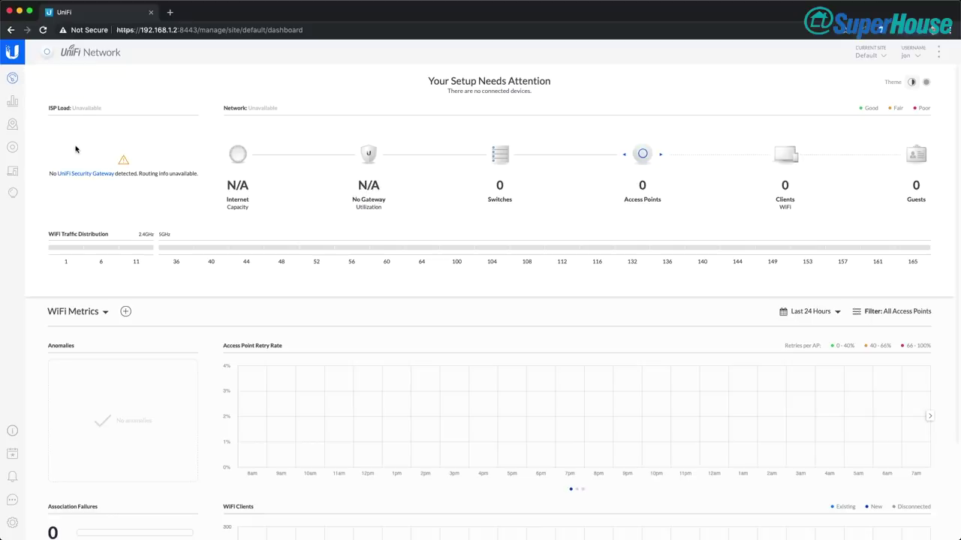
left_click(13, 102)
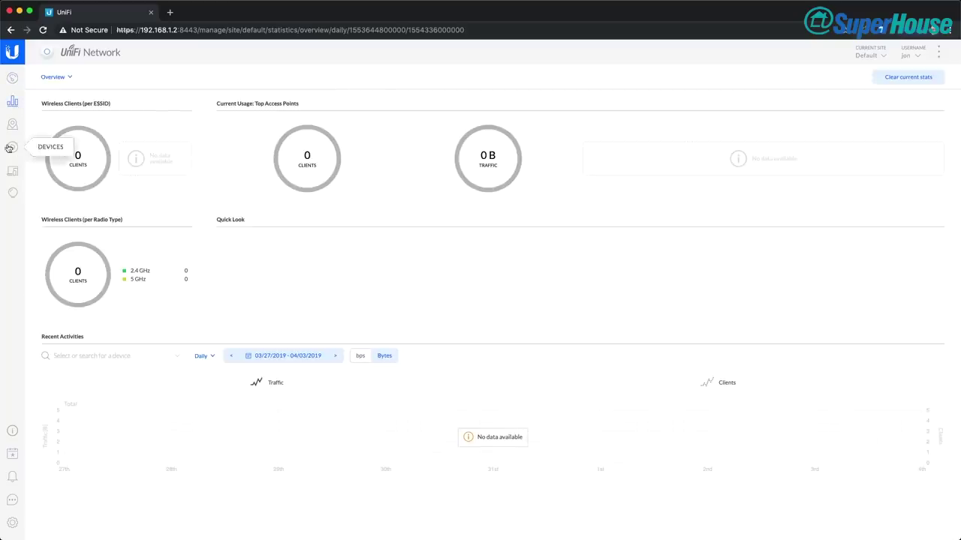
left_click(12, 124)
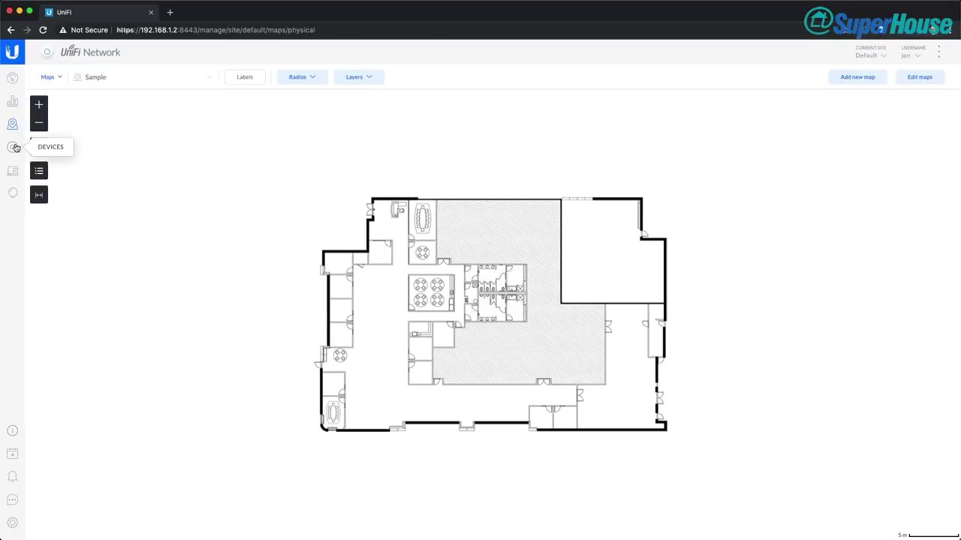
left_click(12, 78)
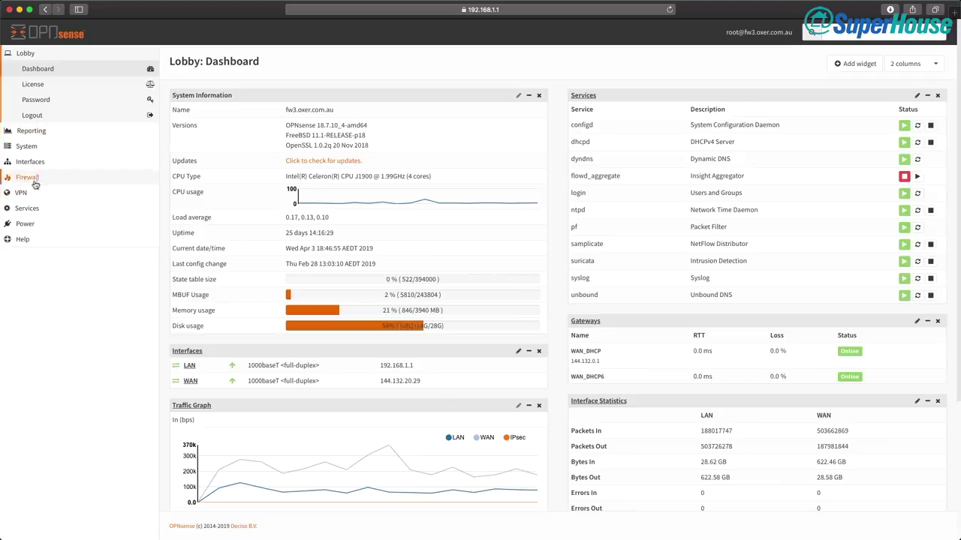
Open Services > DHCPv4 > [LAN] and select all six DHCP static mapping rows
left_click(27, 209)
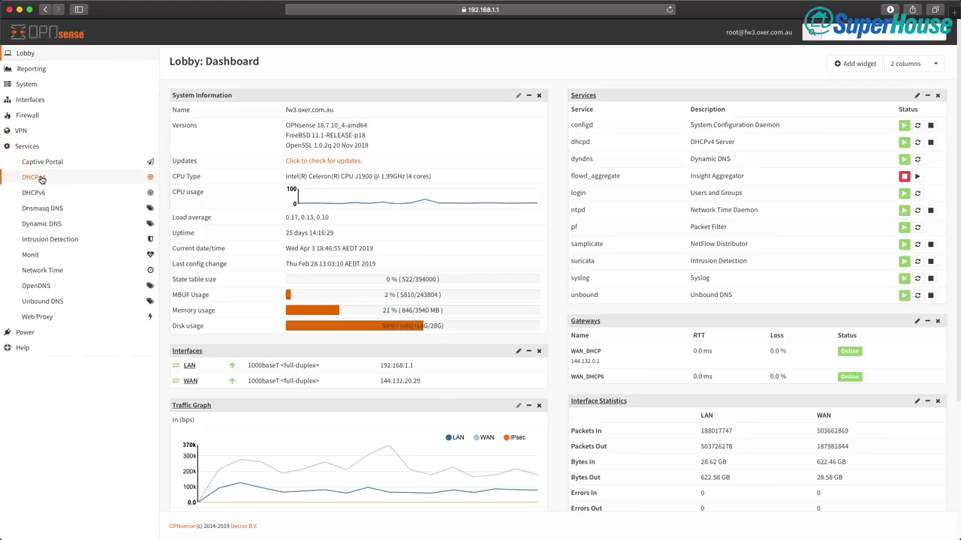
left_click(42, 178)
left_click(35, 192)
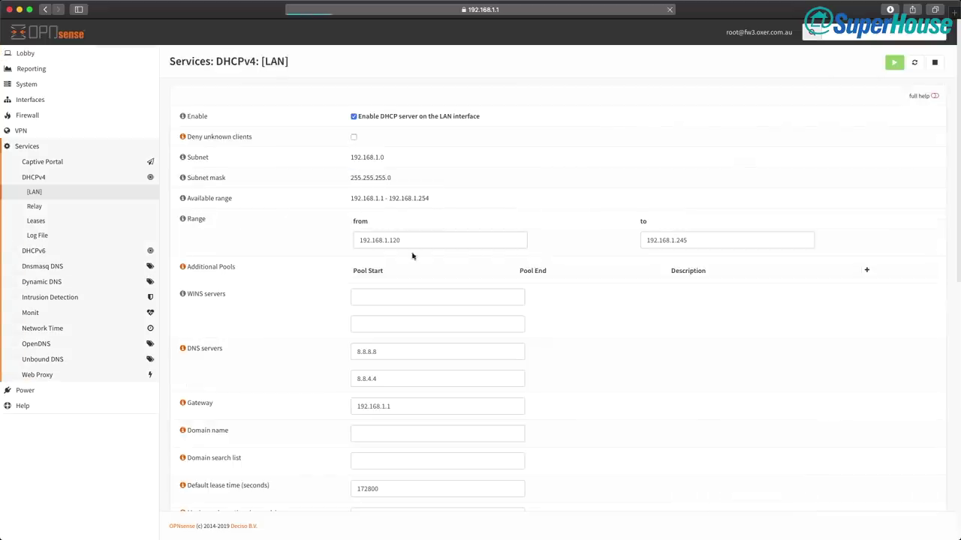
scroll(304, 334, "down", 1)
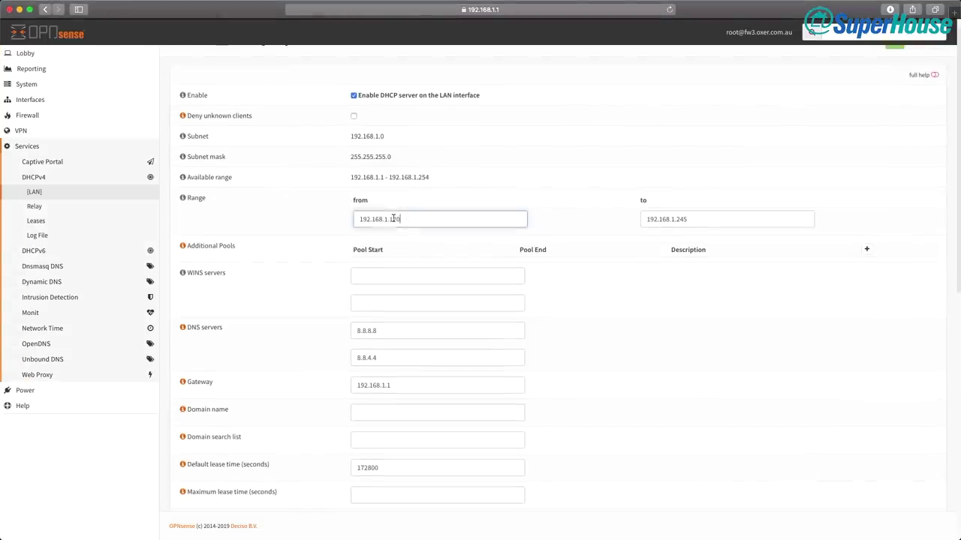
scroll(330, 279, "down", 10)
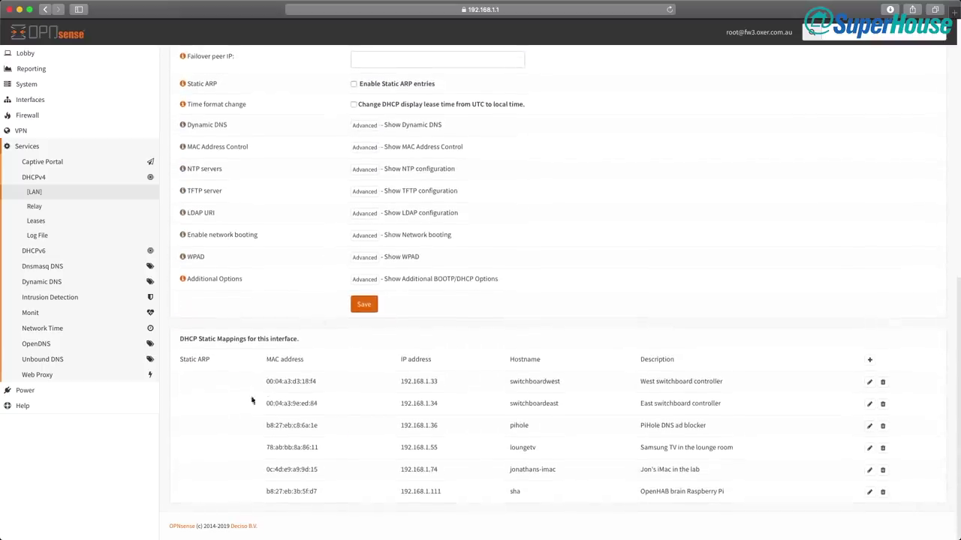
left_click_drag(266, 381, 776, 497)
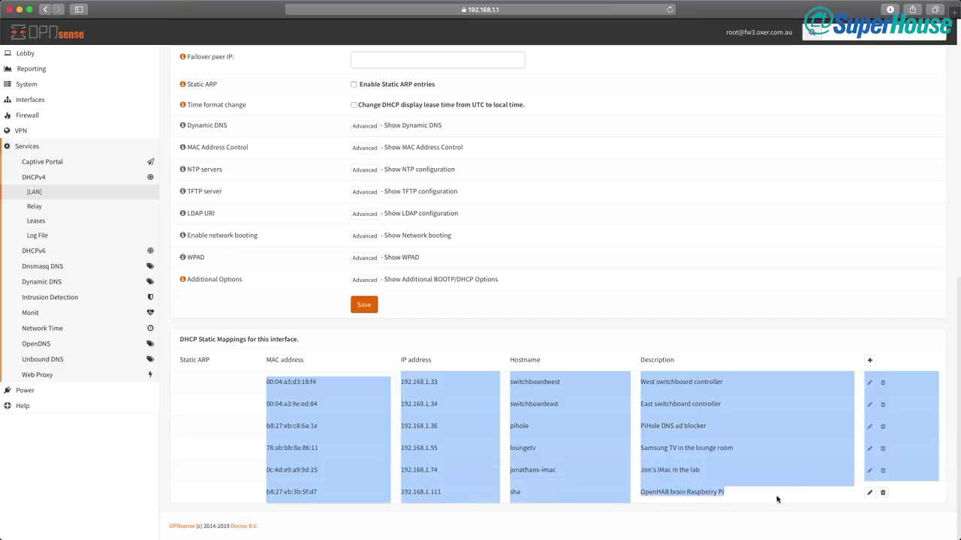
Paste the six static mapping rows into a new Sublime Text document and move the window aside
key("super+Tab")
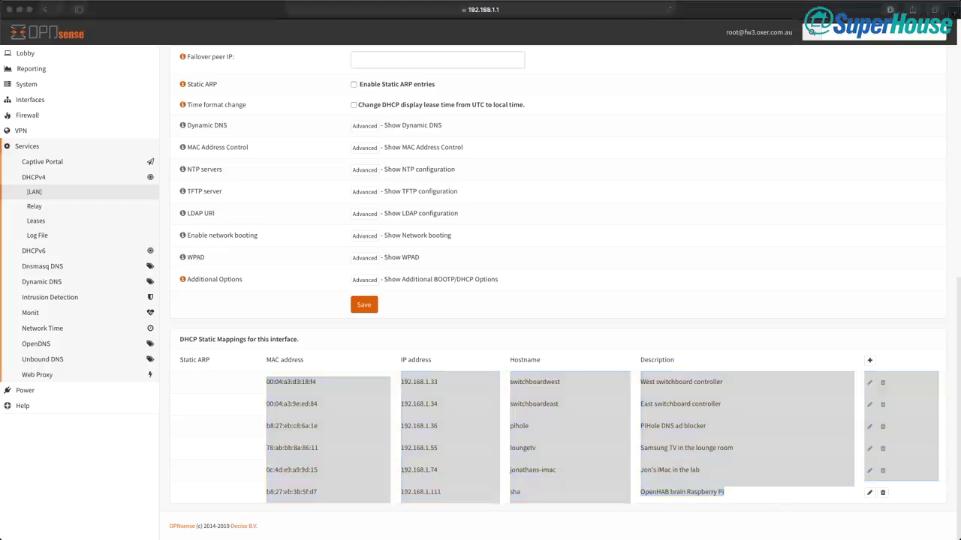
key("super+n")
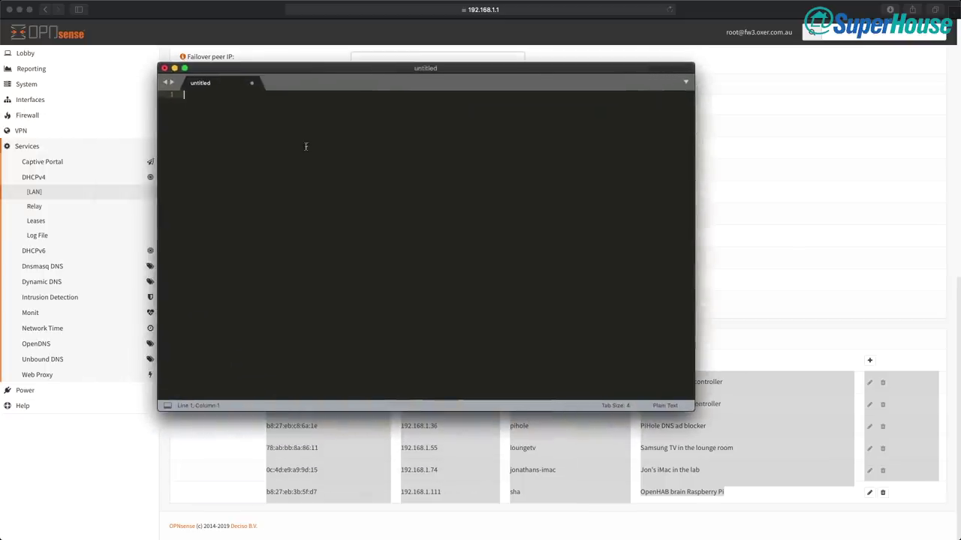
type("00:04:a3:d3:18:f4\t192.168.1.33\tswitchboardwest\tWest switchboard controller 00:04:a3:9e:ed:84\t192.168.1.34\tswitchboardeast\tEast switchboard controller b8:27:eb:c8:6a:1e\t192.168.1.36\tpihole\tPiHole DNS ad blocker 78:ab:bb:8a:86:11\t192.168.1.55\tloungetv\tSamsung TV in the lounge room 0c:4d:e9:a9:9d:15\t192.168.1.74\tjonathans-imac\tJon's iMac in the lab b8:27:eb:3b:5f:d7\t192.168.1.111\tsha\tOpenHAB brain Raspberry Pi")
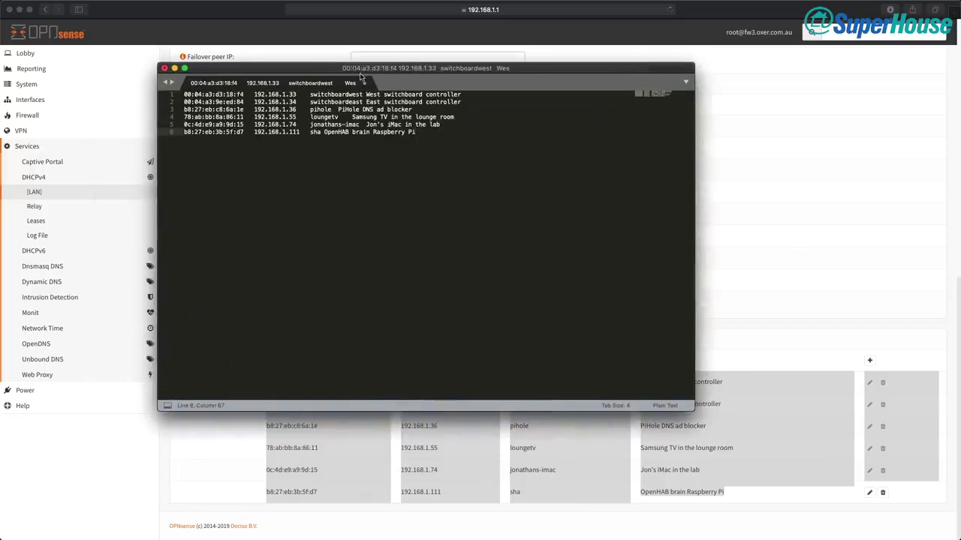
left_click_drag(539, 73, 520, 109)
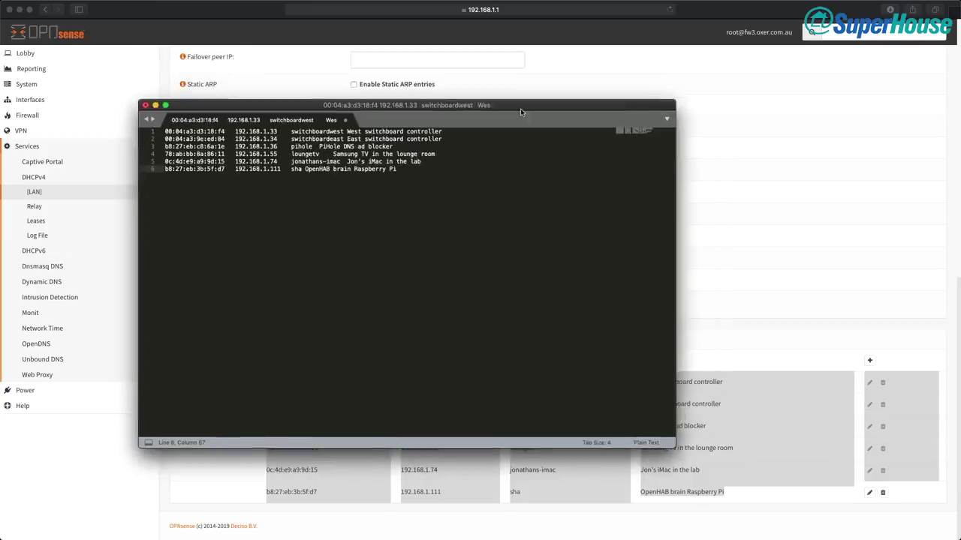
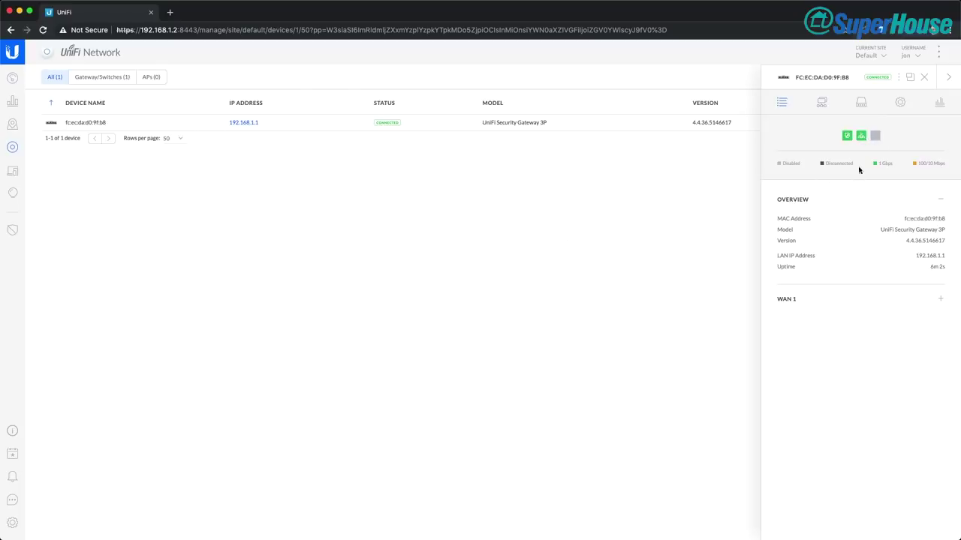
Close the gateway panel, scan the dashboard, and open the Clients list of 22 wired clients
left_click(924, 78)
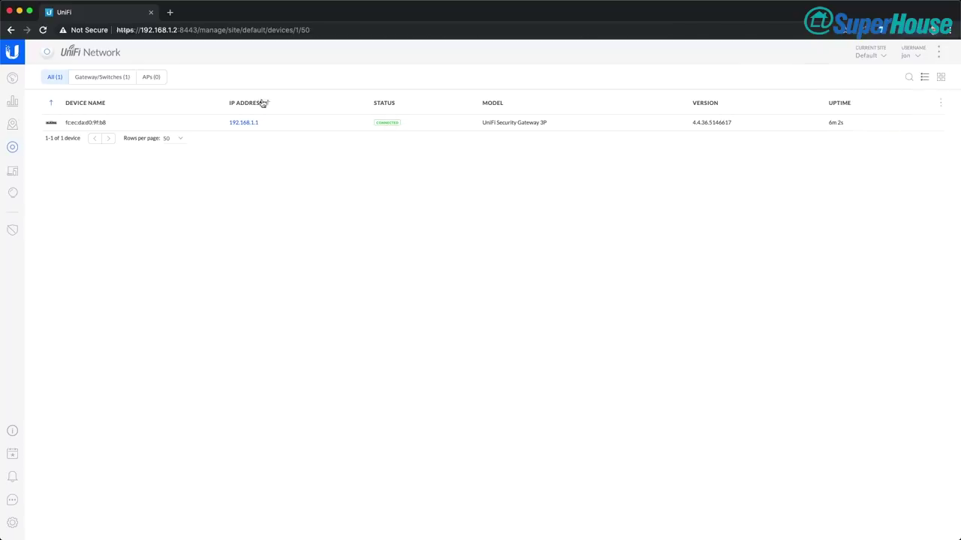
left_click(11, 78)
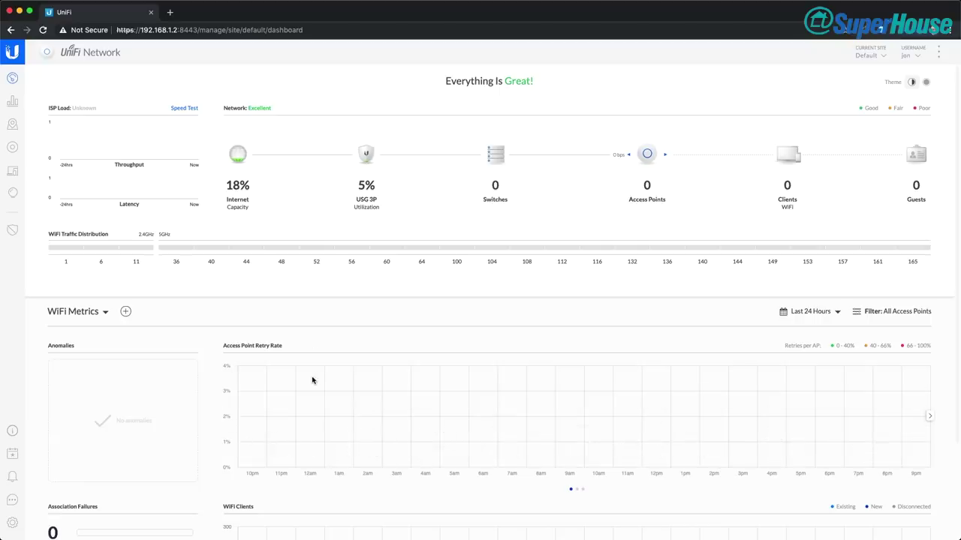
scroll(311, 380, "down", 3)
scroll(312, 380, "up", 3)
left_click(14, 172)
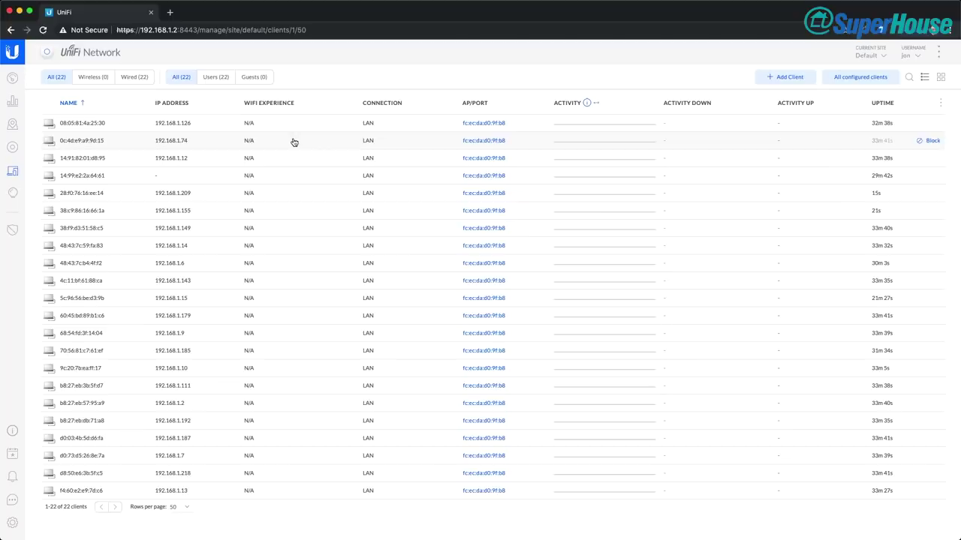
Start a new client and paste the West Switchboard's MAC address copied from the notes
left_click(780, 79)
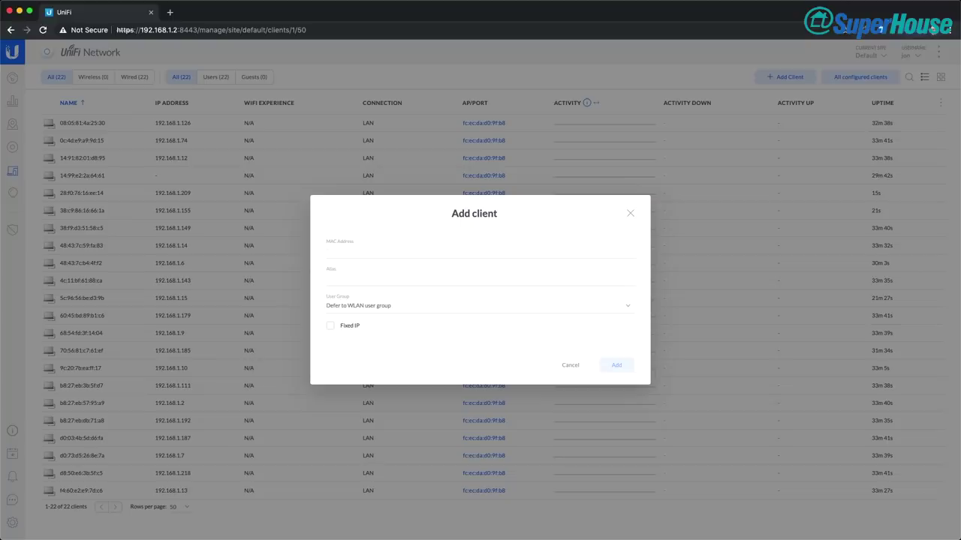
key("super+Tab")
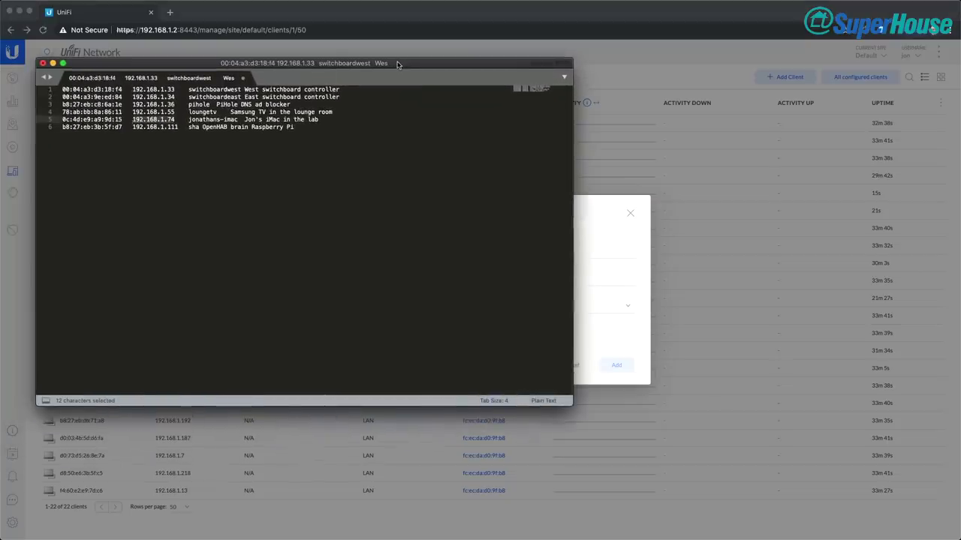
left_click(133, 97)
left_click_drag(124, 89, 60, 89)
key("super+c")
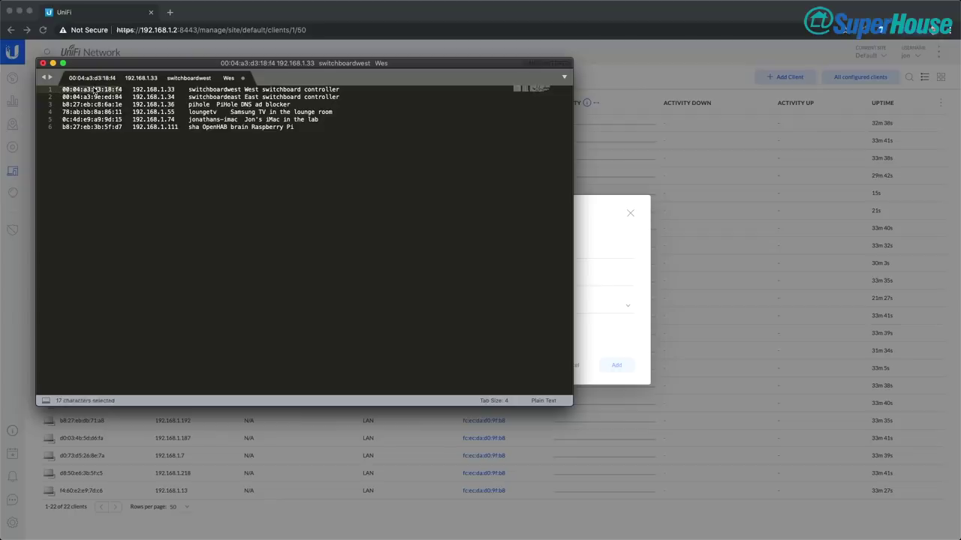
key("super+Tab")
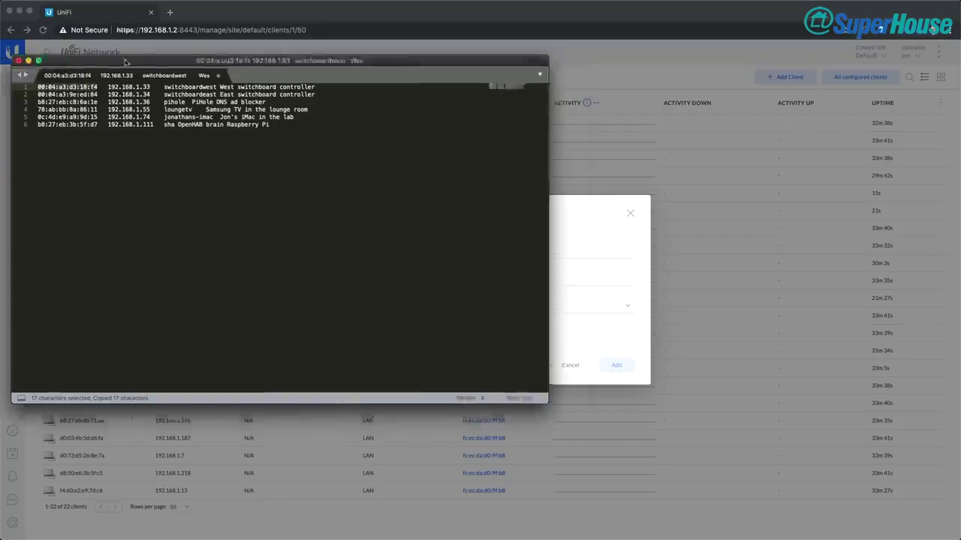
left_click(364, 254)
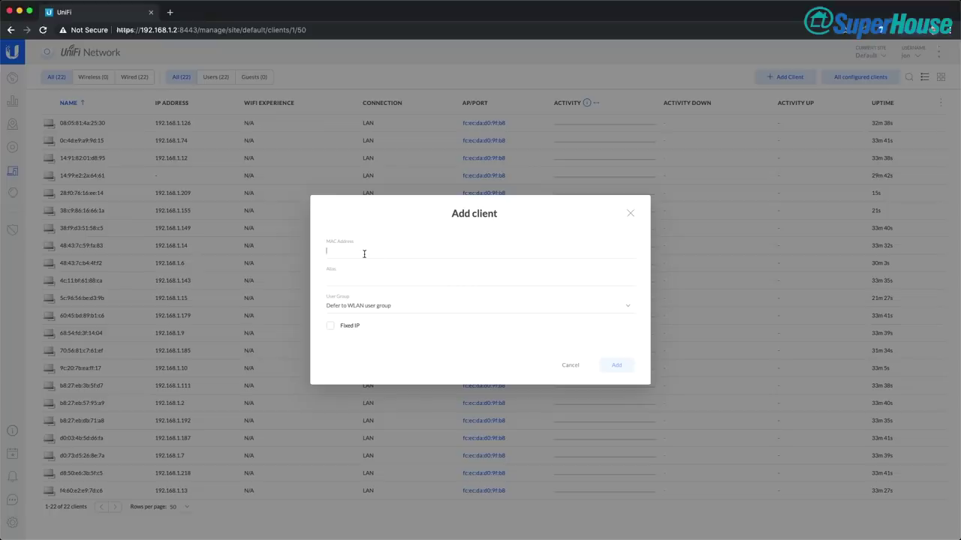
key("super+v")
Alias it West Switchboard with fixed LAN IP 192.168.1.33 and submit the client
left_click(357, 281)
type("West Switchboard")
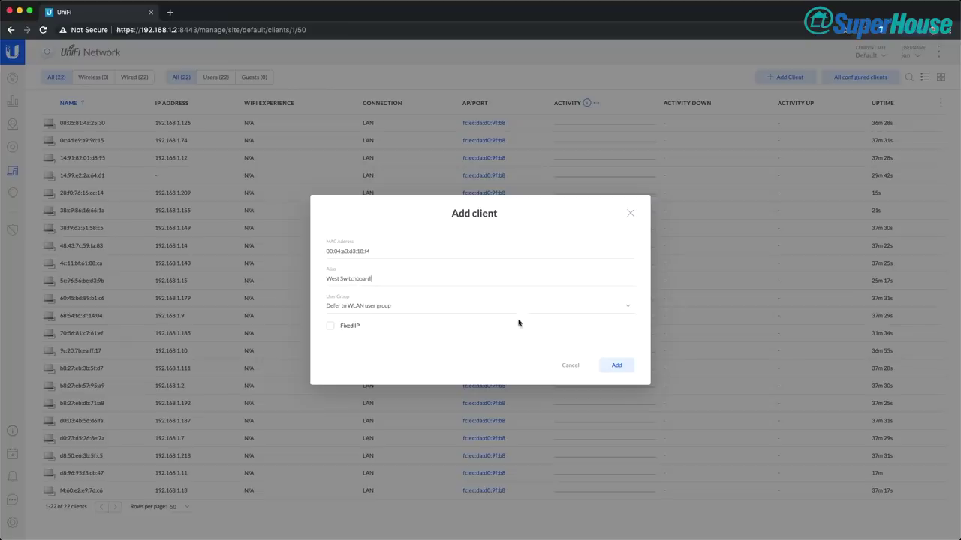
left_click(330, 328)
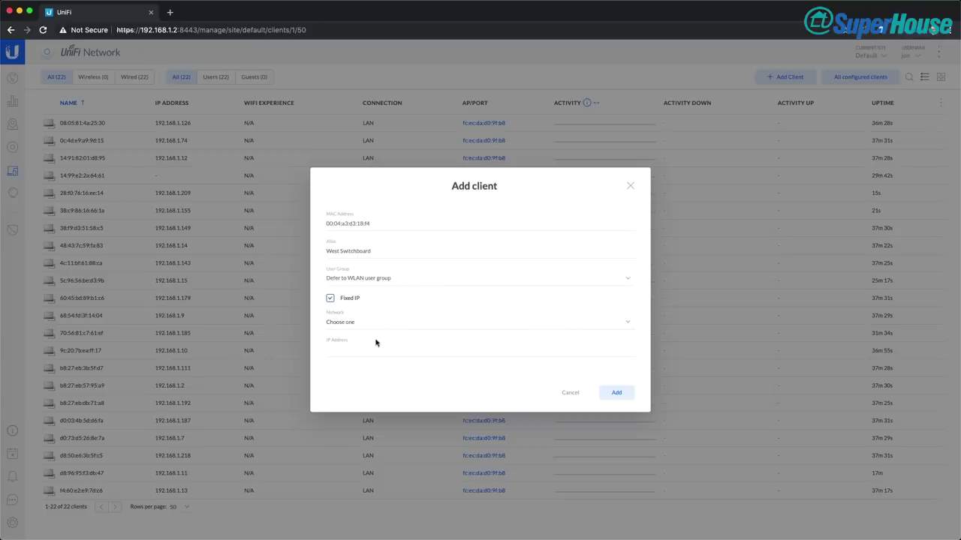
left_click(627, 324)
left_click(464, 331)
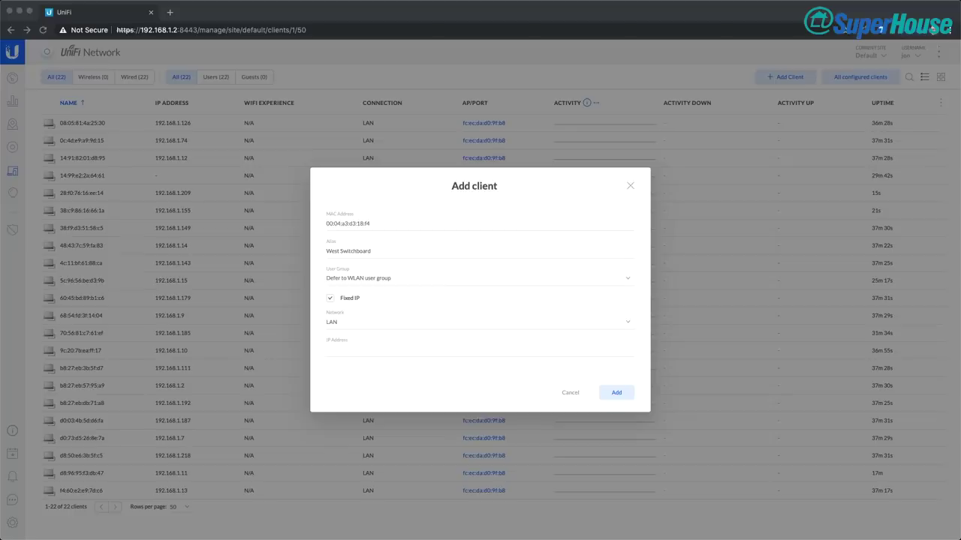
left_click(394, 351)
type("192.168.1.33")
left_click(616, 394)
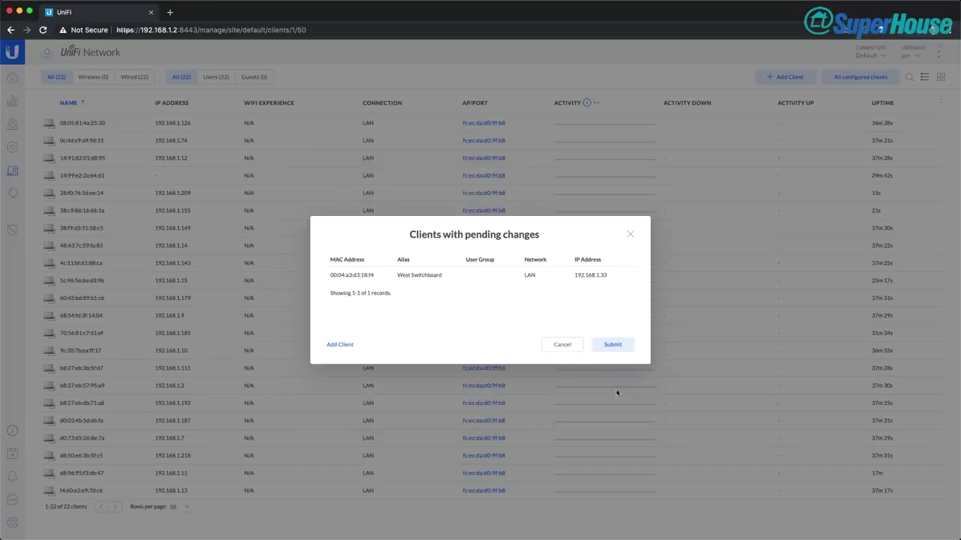
left_click(612, 344)
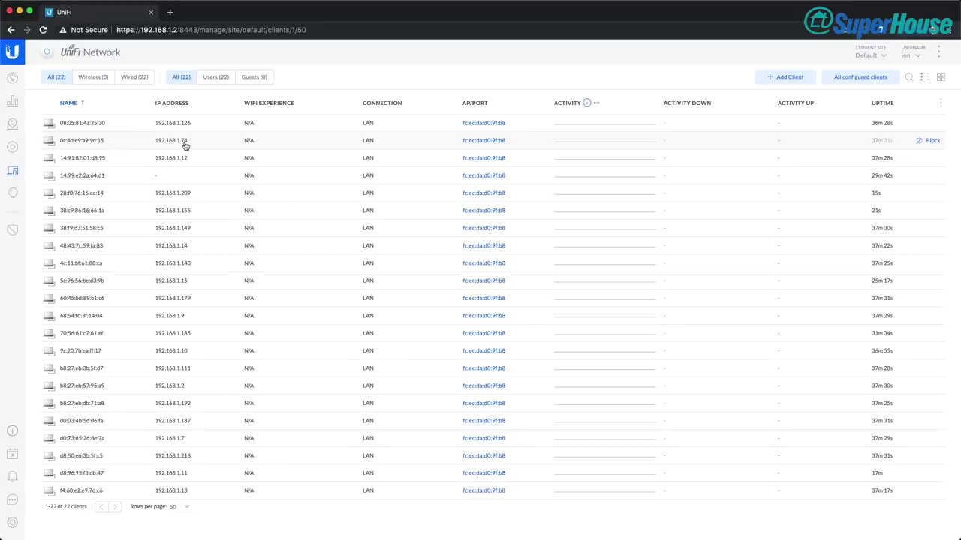
Give client 0c:4d:e9:a9:9d:15 an iMac alias and save it
left_click(82, 143)
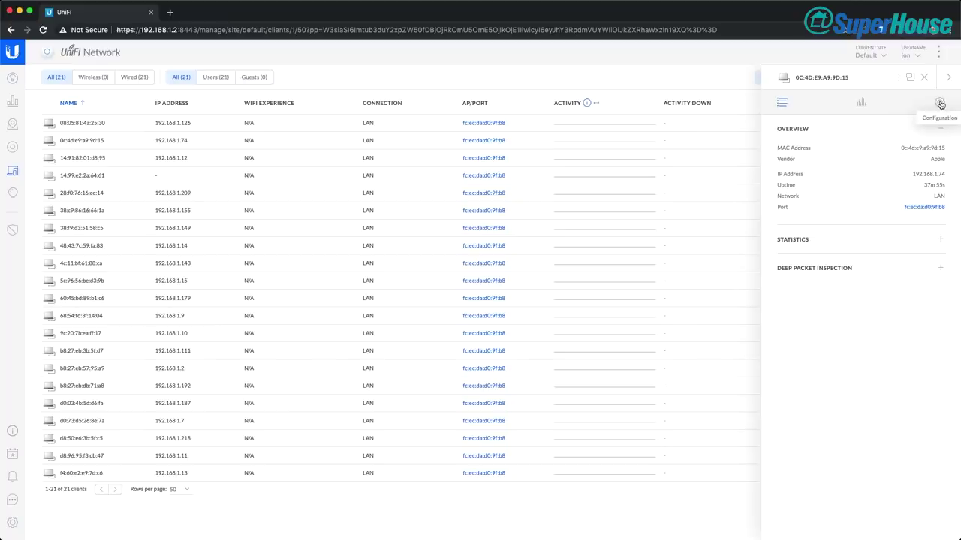
left_click(940, 104)
left_click(818, 160)
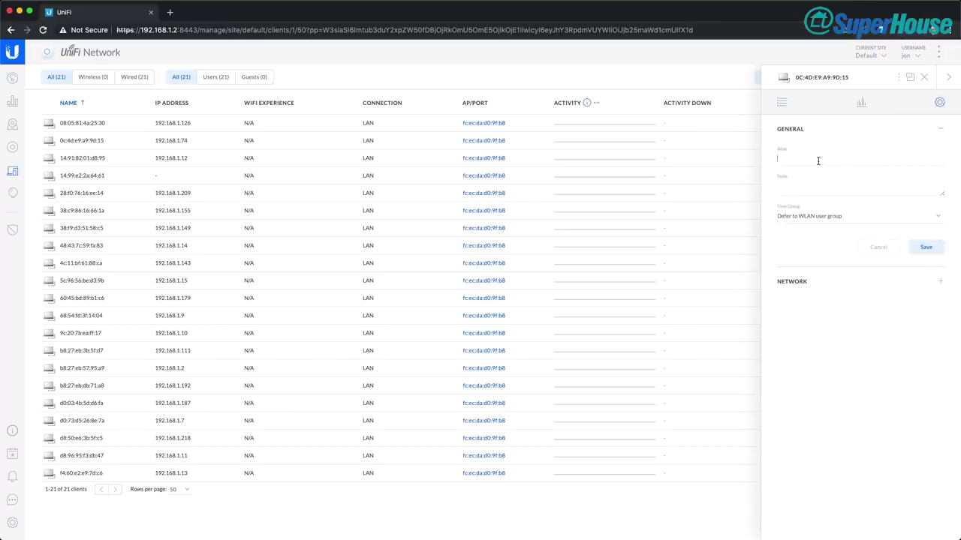
type("Jon's iMac")
key("Delete")
key("Delete")
left_click(926, 247)
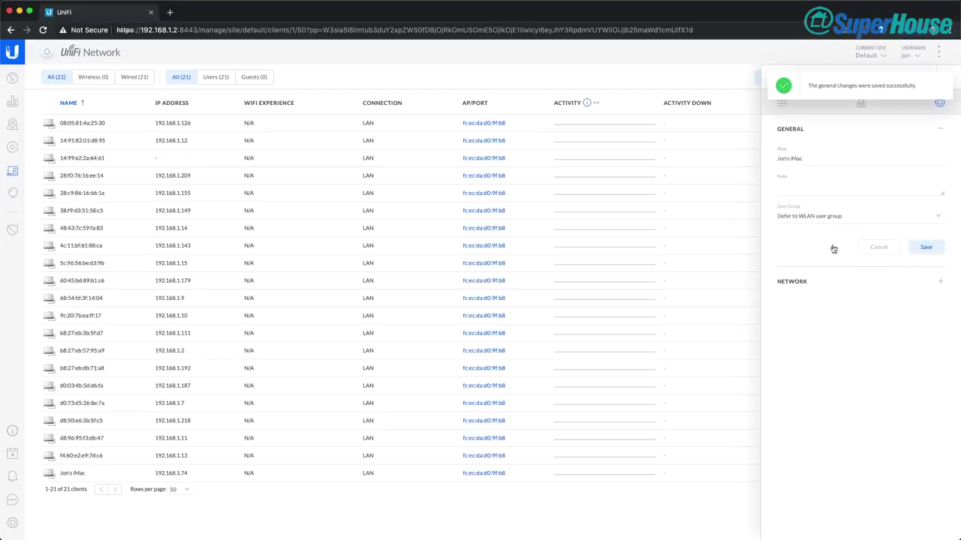
Enable a fixed LAN IP of 192.168.1.74 for that client and save
left_click(941, 282)
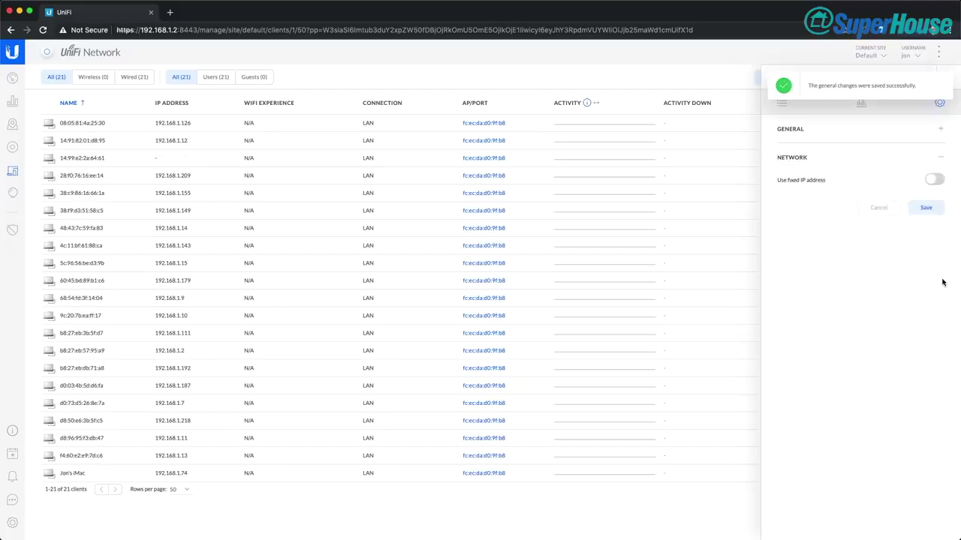
left_click(934, 181)
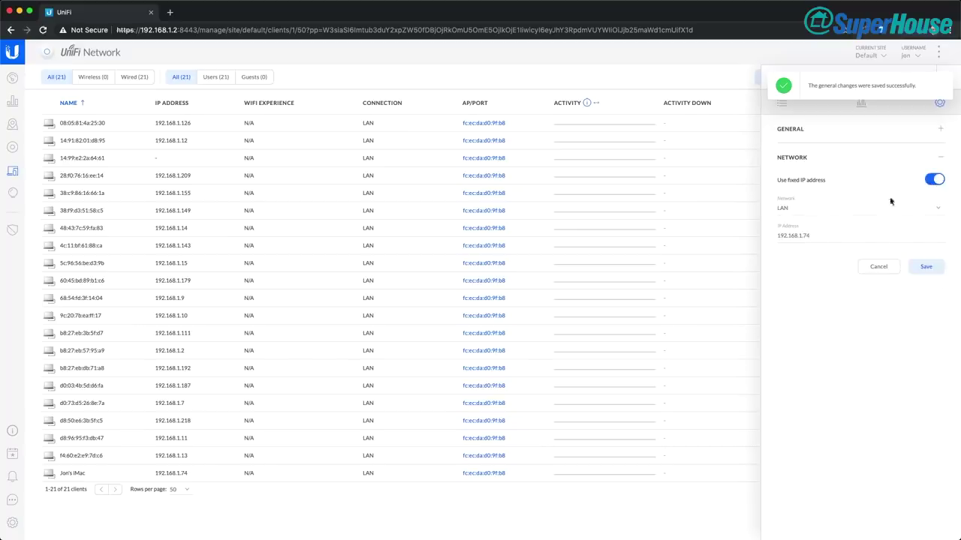
left_click_drag(810, 237, 776, 239)
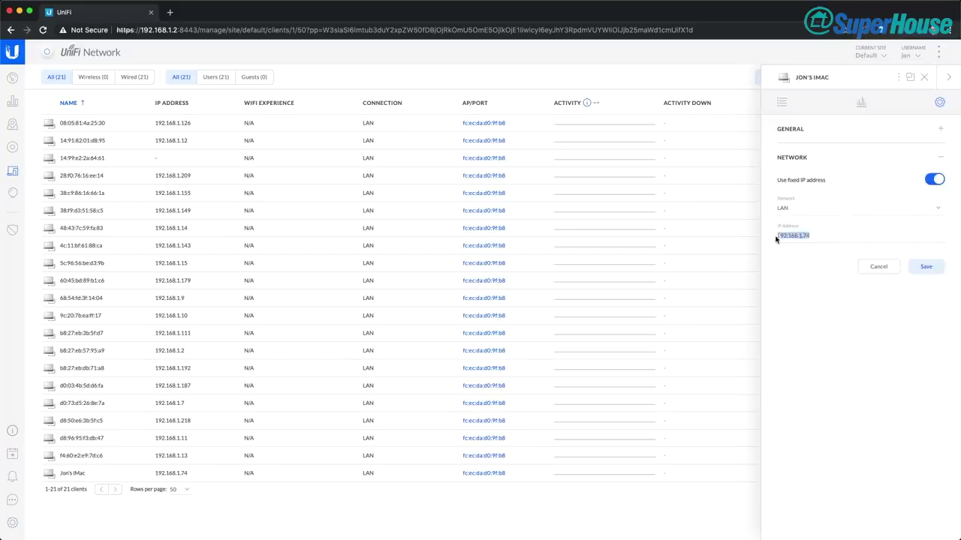
left_click(809, 235)
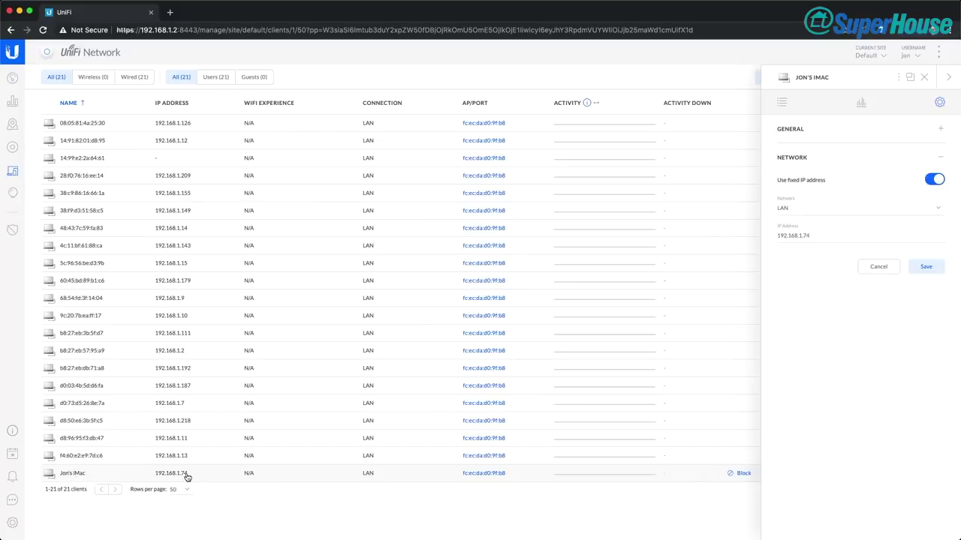
left_click(821, 236)
left_click(927, 267)
mouse_move(84, 479)
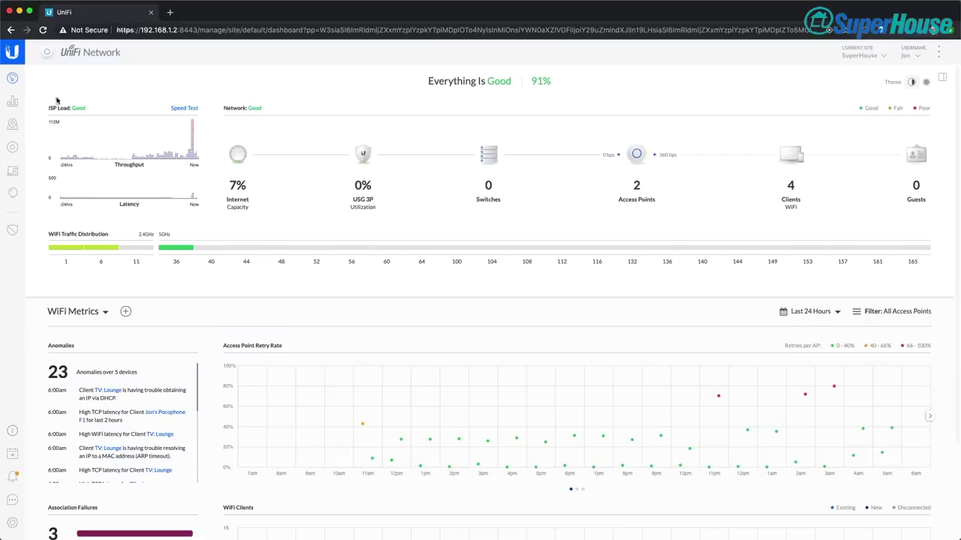
Open the Maps page with the Sample office floor plan
left_click(13, 125)
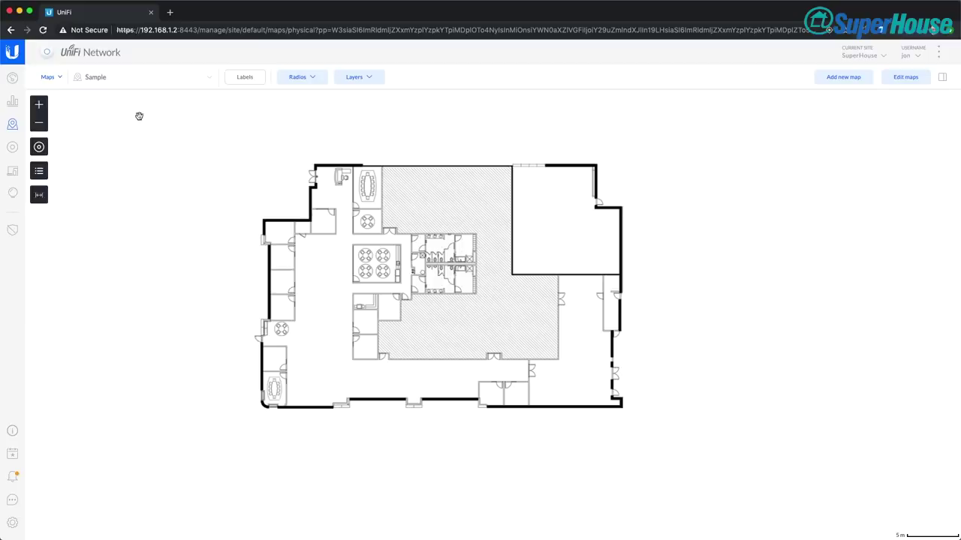
Create an image map named Home from Floorplan-20110511.jpg and save it
left_click(210, 80)
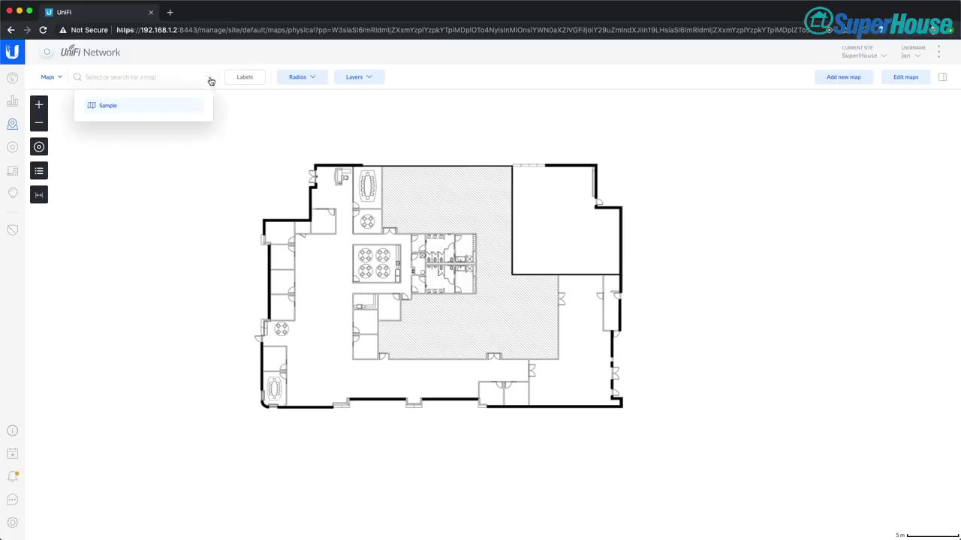
left_click(134, 182)
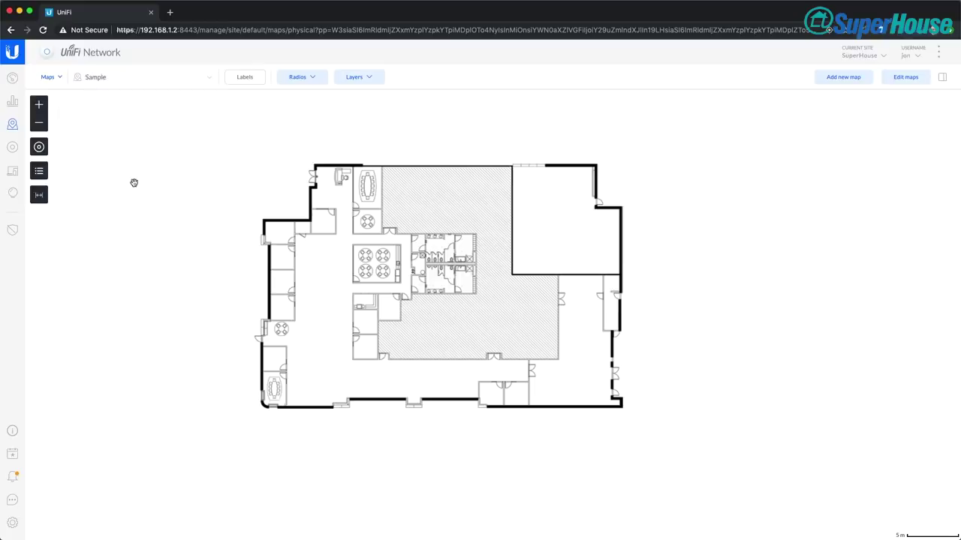
left_click(842, 78)
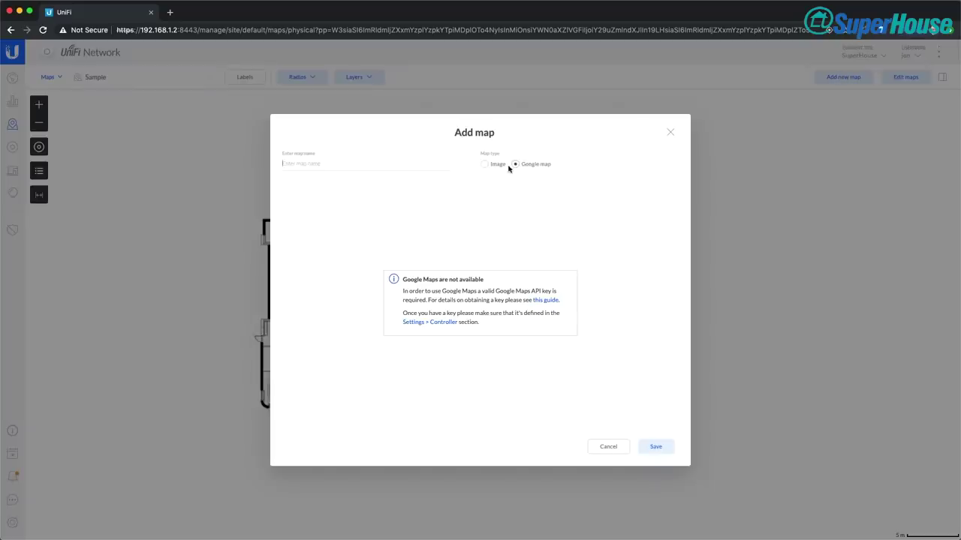
left_click(485, 165)
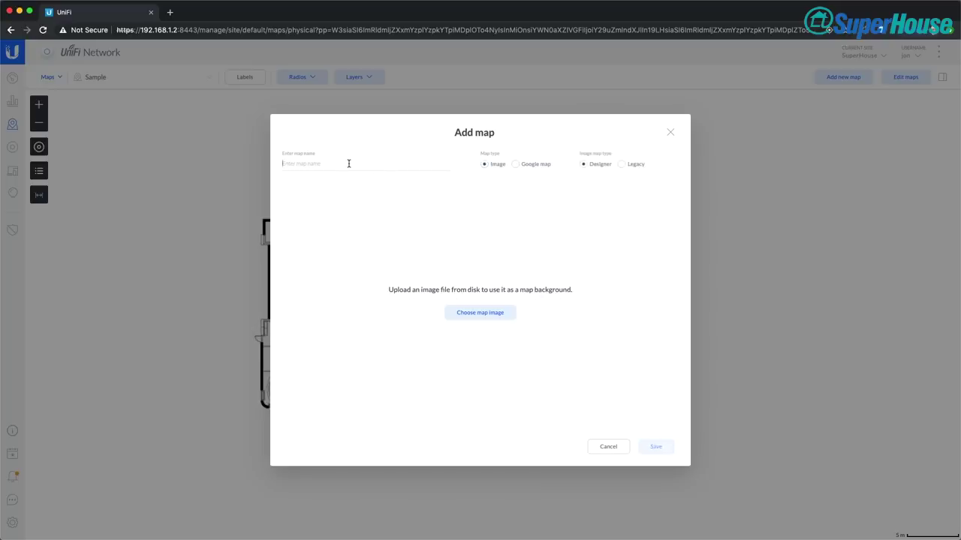
type("Home")
left_click(471, 314)
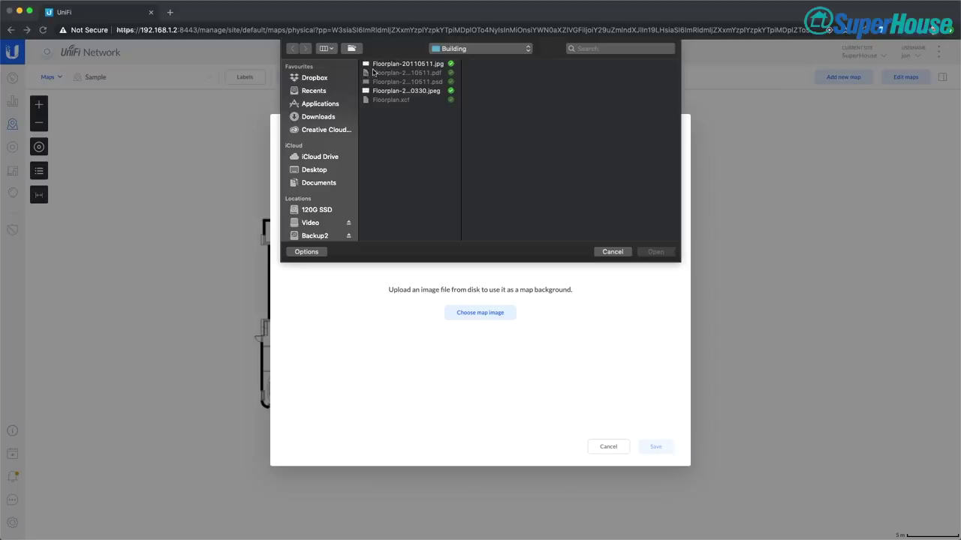
left_click(365, 65)
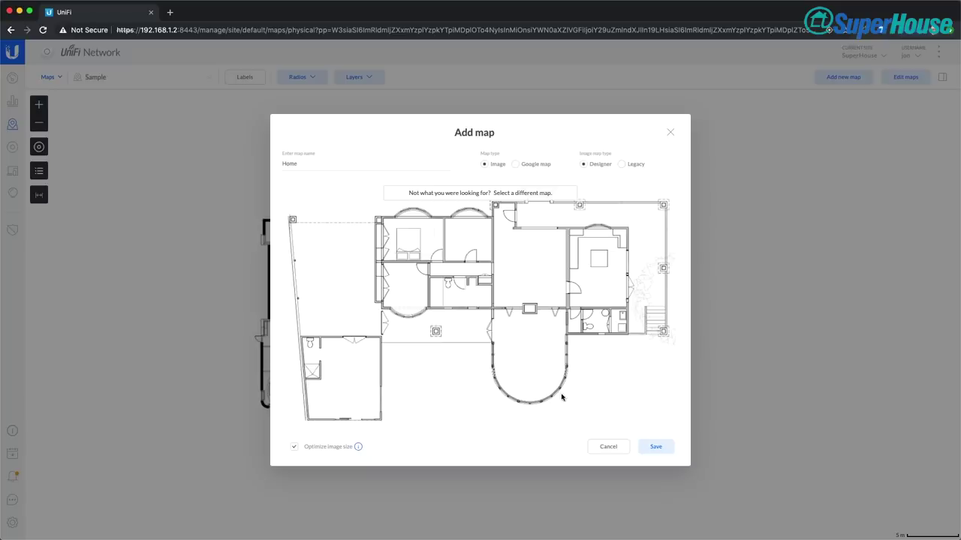
left_click(653, 448)
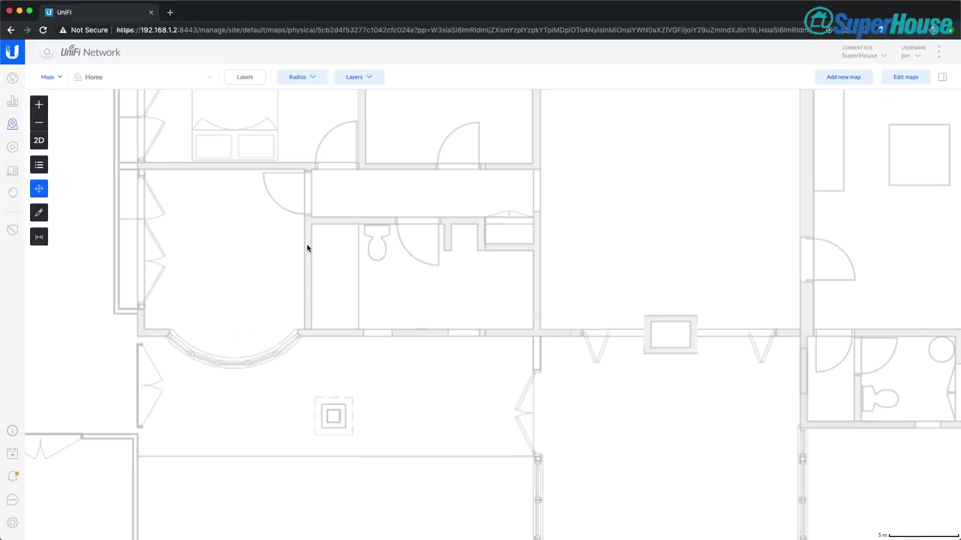
Zoom out three levels so the whole house fits, and select the map scale tool
left_click(39, 123)
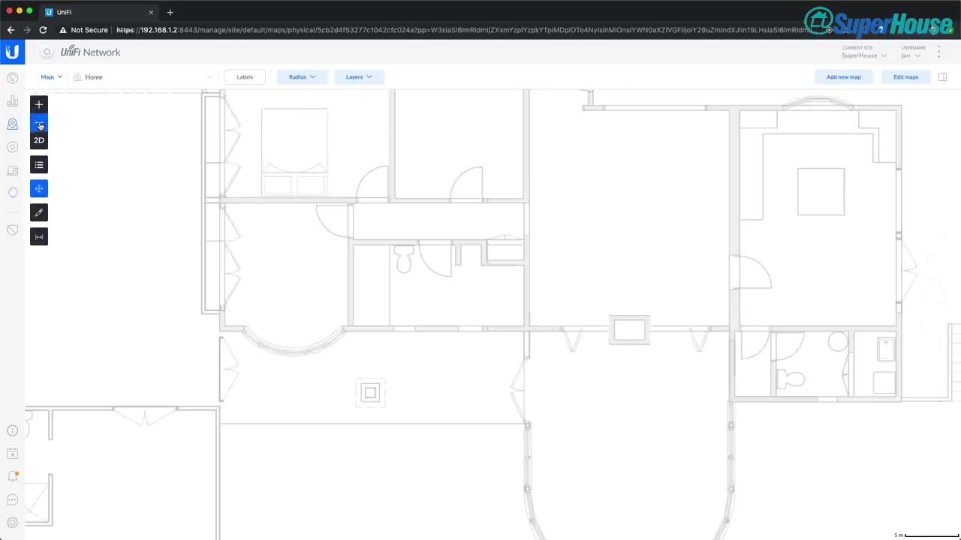
left_click(39, 124)
left_click(39, 125)
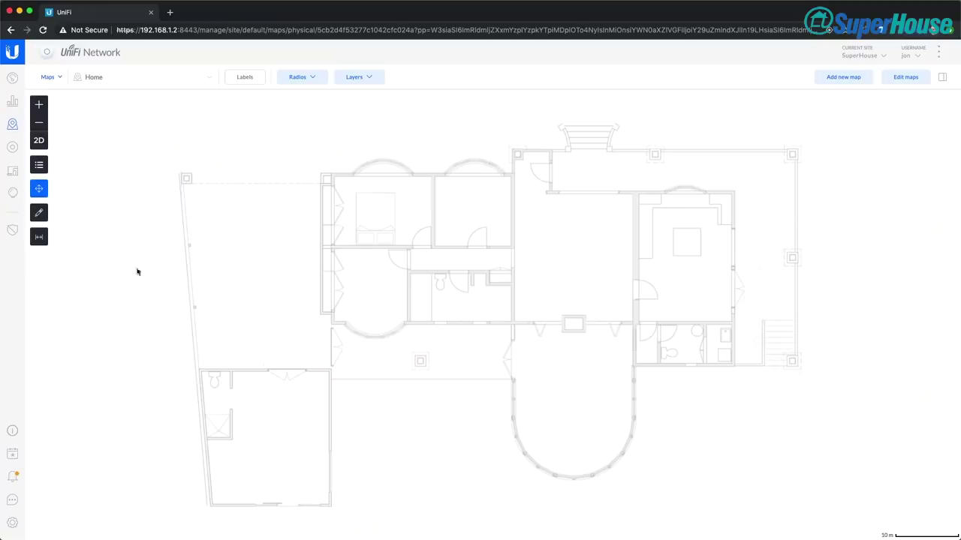
left_click(39, 237)
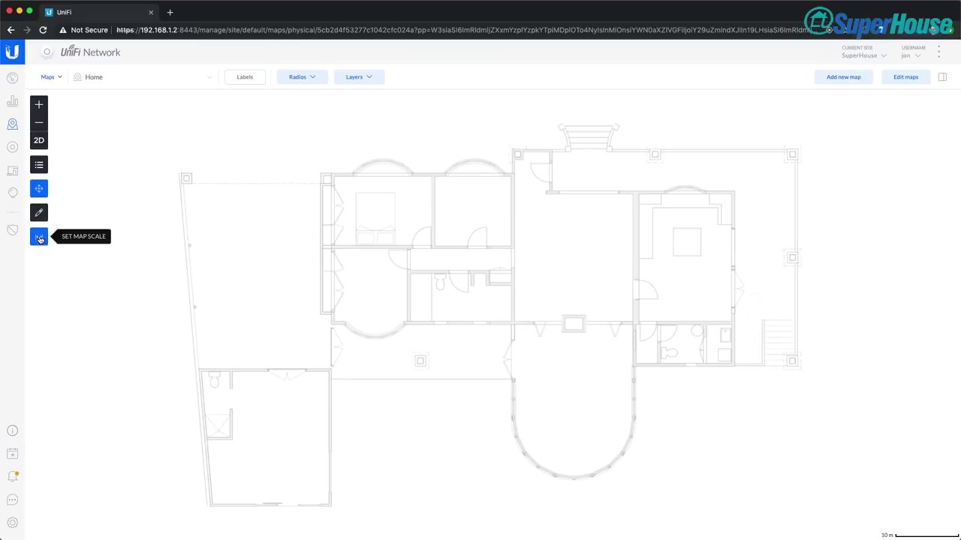
Draw a reference line along the central wall and set its length to 5.32 m
left_click(39, 237)
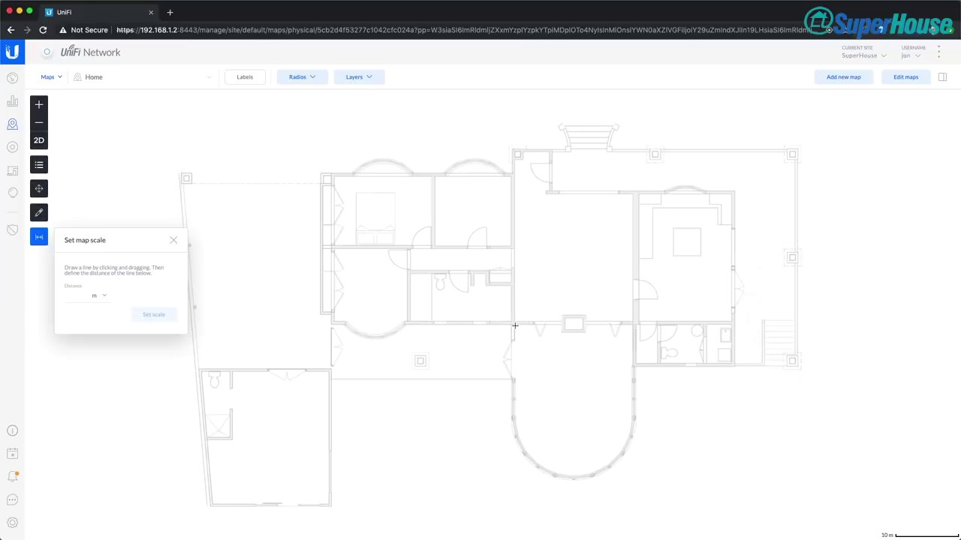
left_click_drag(515, 325, 636, 326)
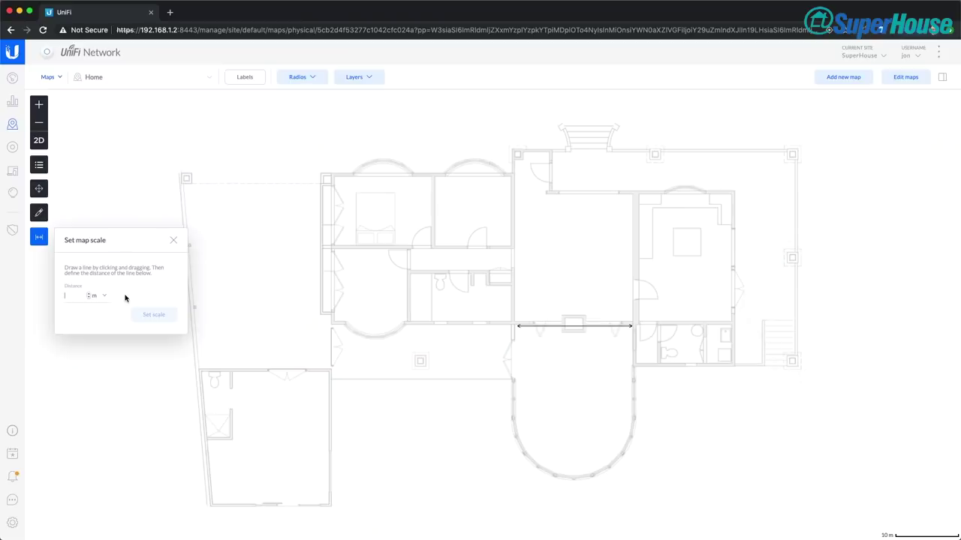
type("5.32")
left_click(157, 316)
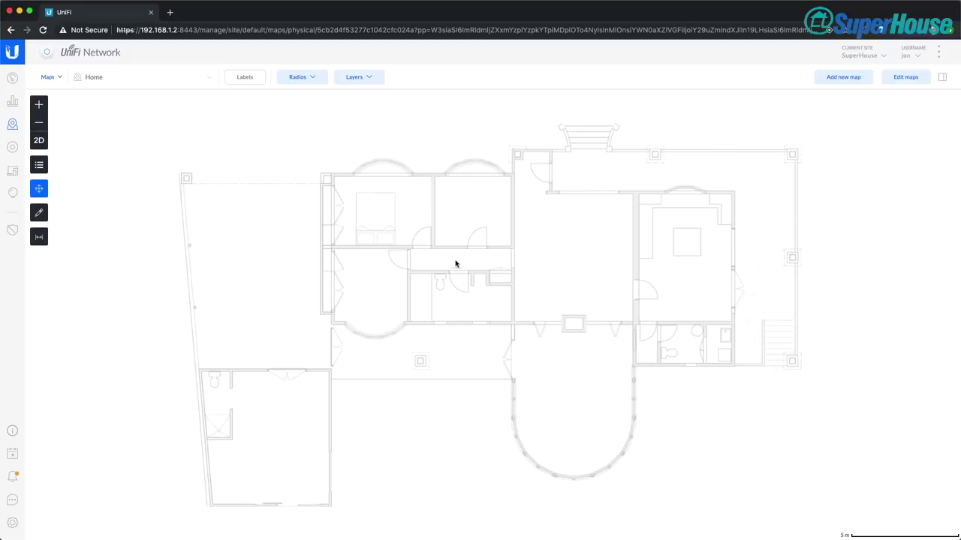
Trace a vertical wall across the floor plan with the Add wall(s) tool, then zoom back out
left_click(40, 214)
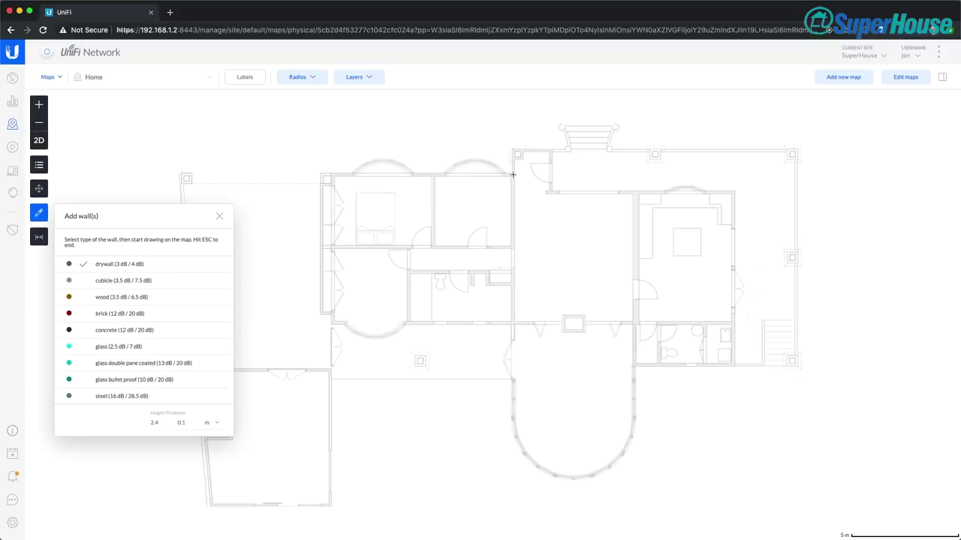
left_click_drag(513, 174, 512, 339)
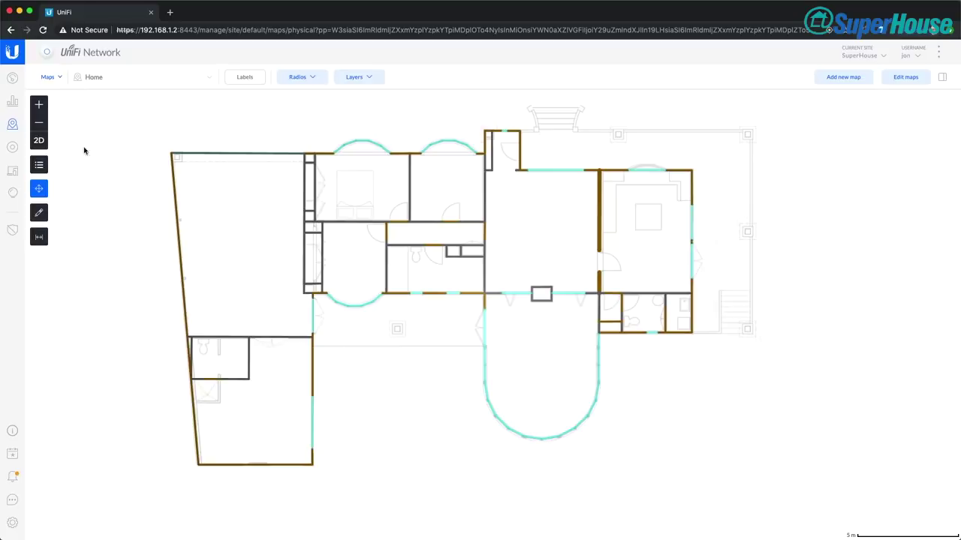
left_click(42, 108)
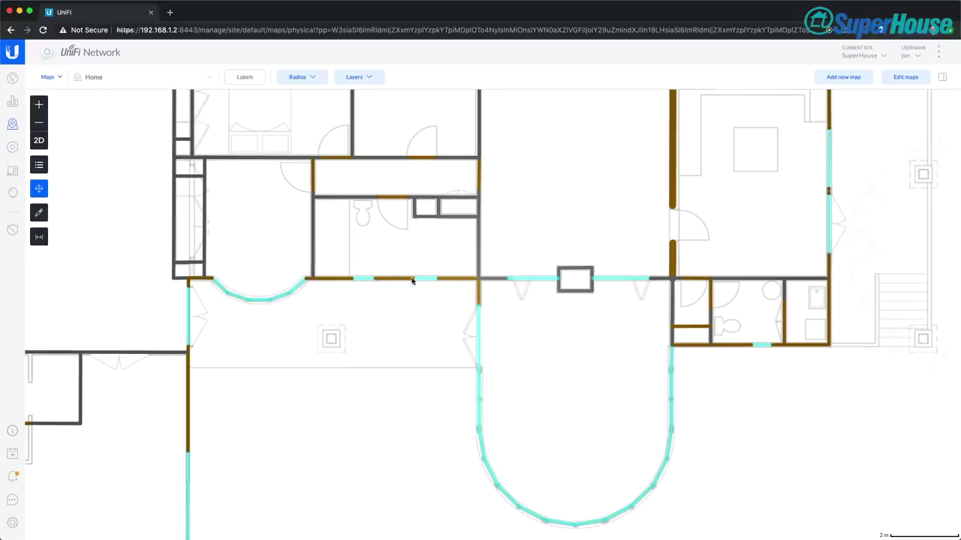
left_click(41, 123)
left_click(42, 123)
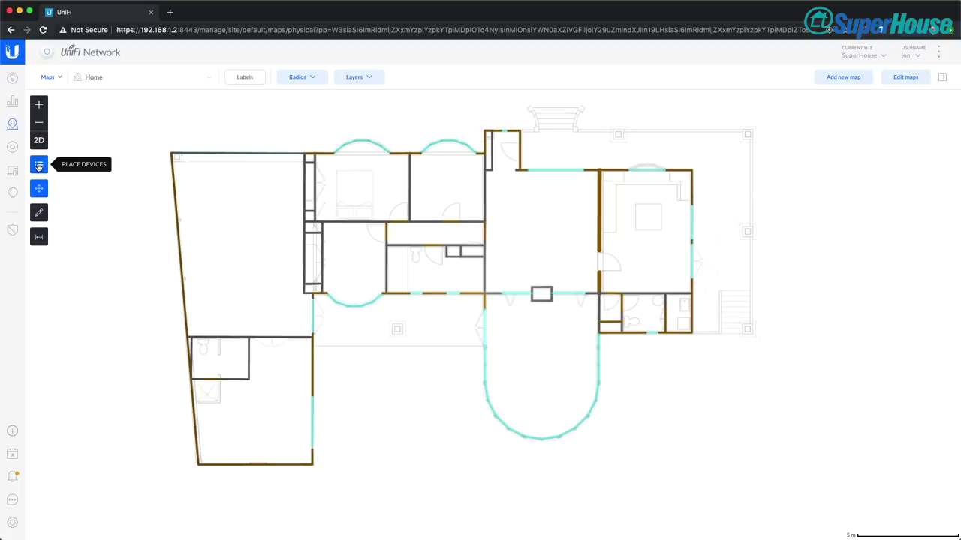
Place two virtual AP-AC-Pro units, one in the central room and one in the large left room
left_click(38, 167)
left_click(191, 203)
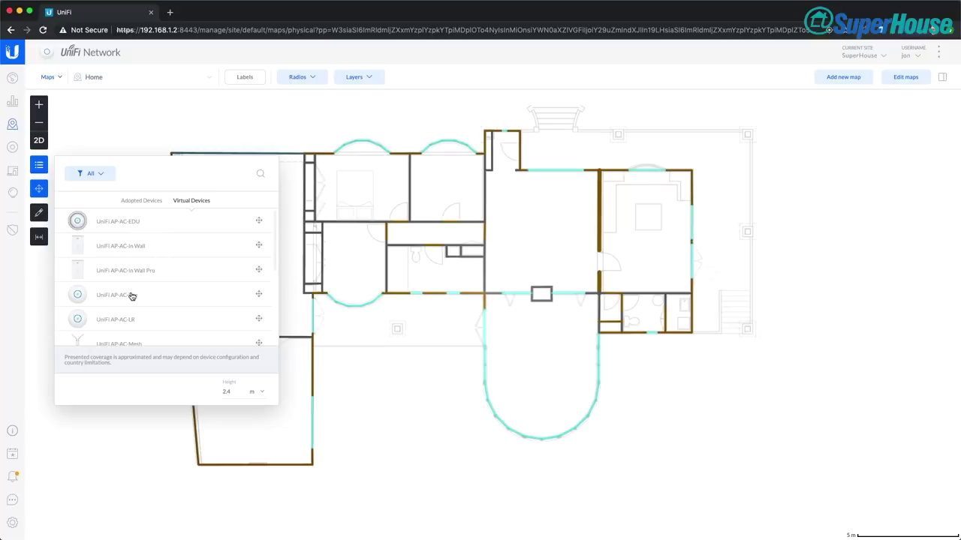
scroll(131, 297, "down", 5)
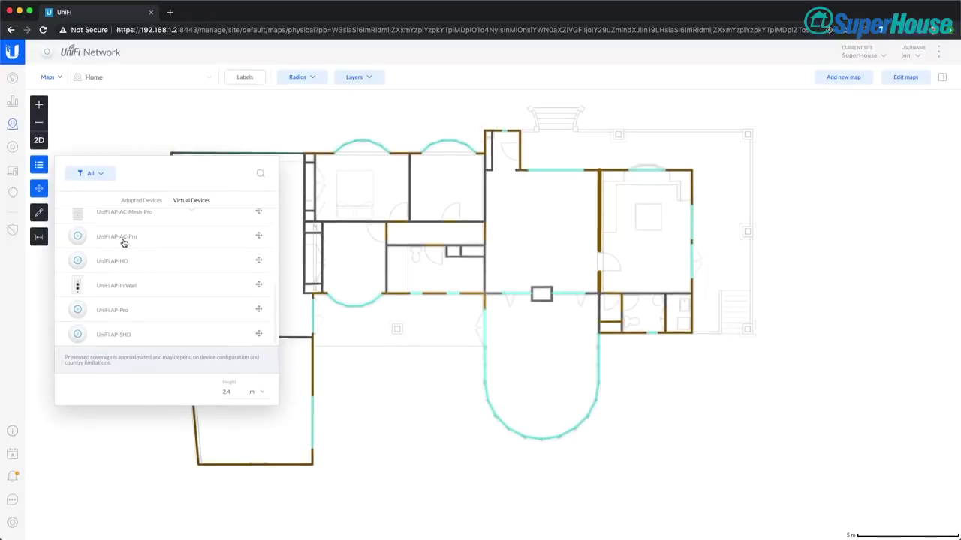
mouse_move(78, 243)
left_mouse_down()
mouse_move(247, 231)
mouse_move(276, 250)
mouse_move(427, 251)
mouse_move(581, 221)
left_mouse_up()
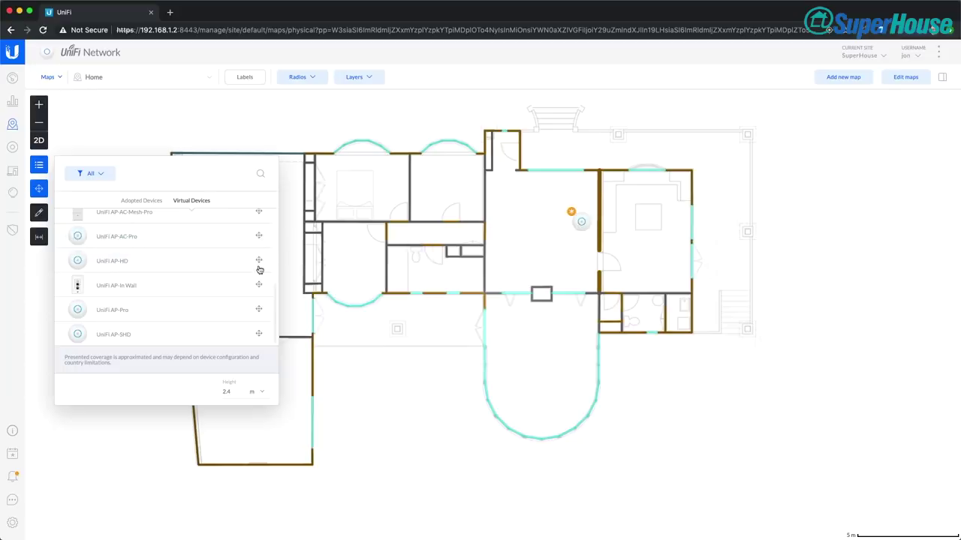
left_click(347, 252)
left_click(36, 167)
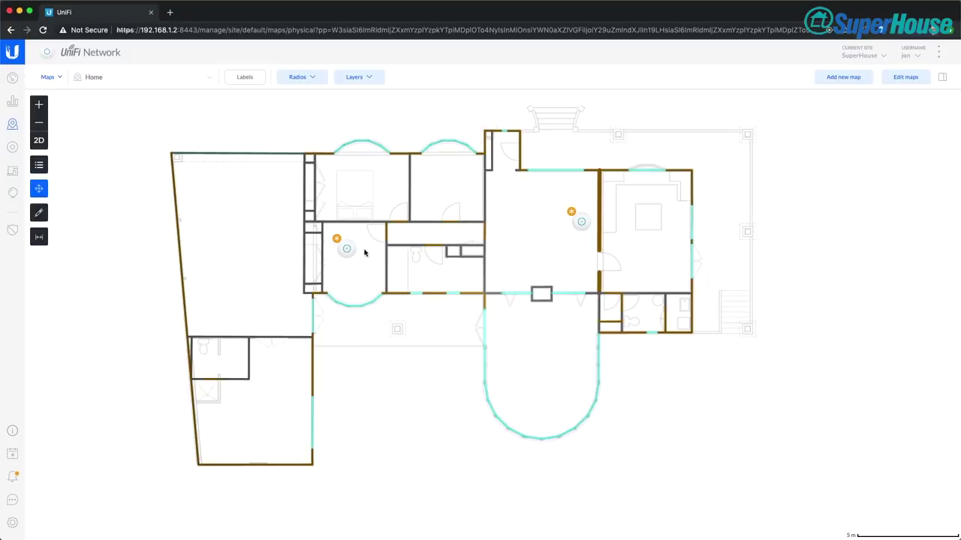
mouse_move(349, 249)
left_mouse_down()
mouse_move(289, 248)
mouse_move(293, 260)
mouse_move(296, 234)
mouse_move(293, 249)
left_mouse_up()
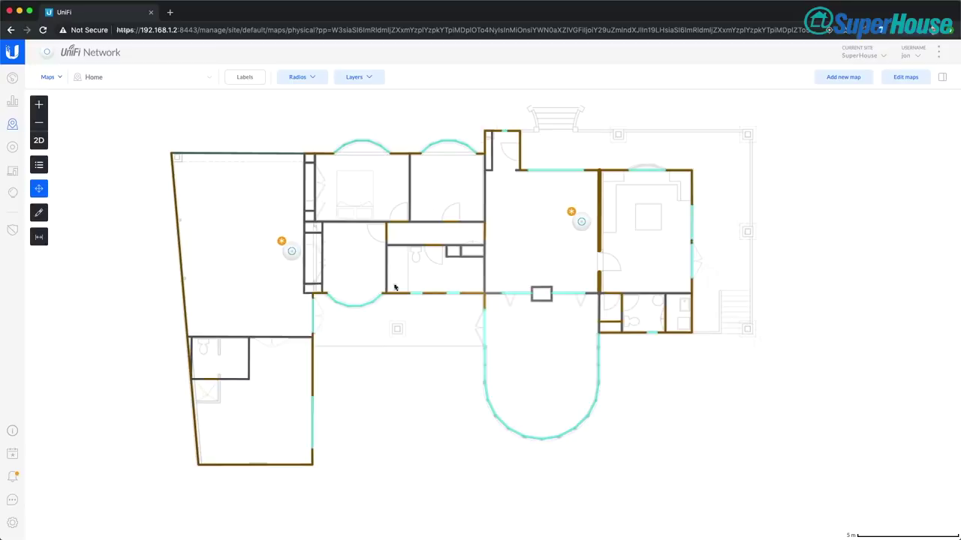
mouse_move(583, 223)
left_mouse_down()
mouse_move(591, 236)
mouse_move(588, 225)
left_mouse_up()
Turn on the 2G Wi-Fi coverage heatmap layer for the Home map
left_click(369, 78)
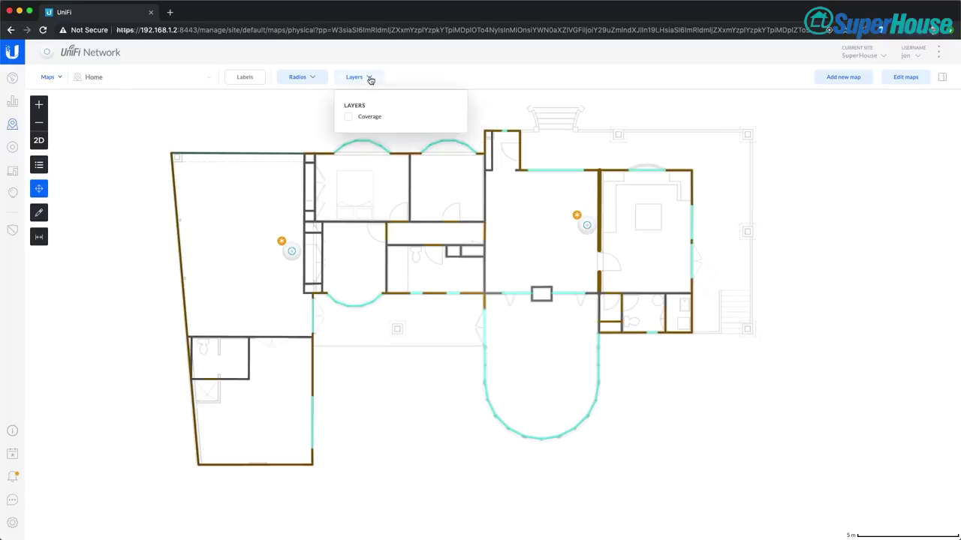
left_click(349, 119)
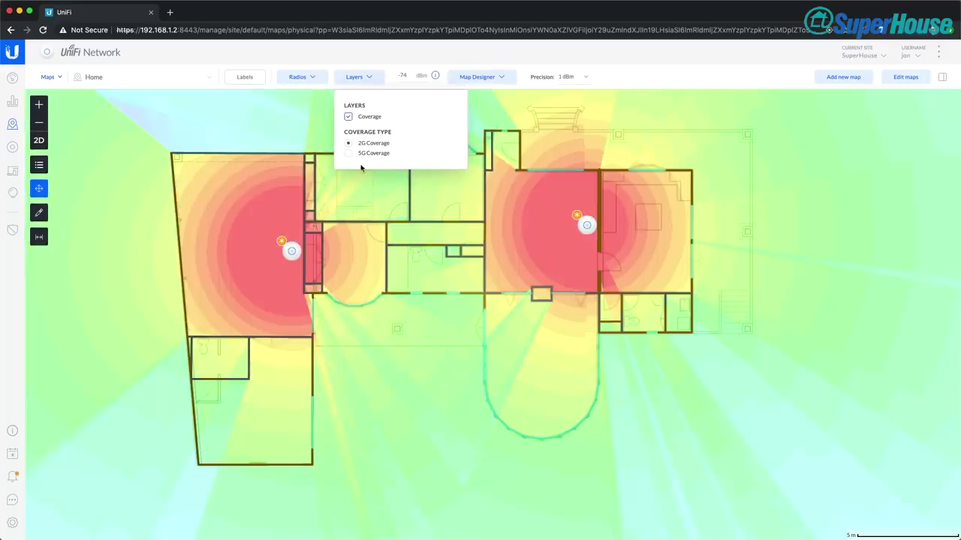
left_click(296, 132)
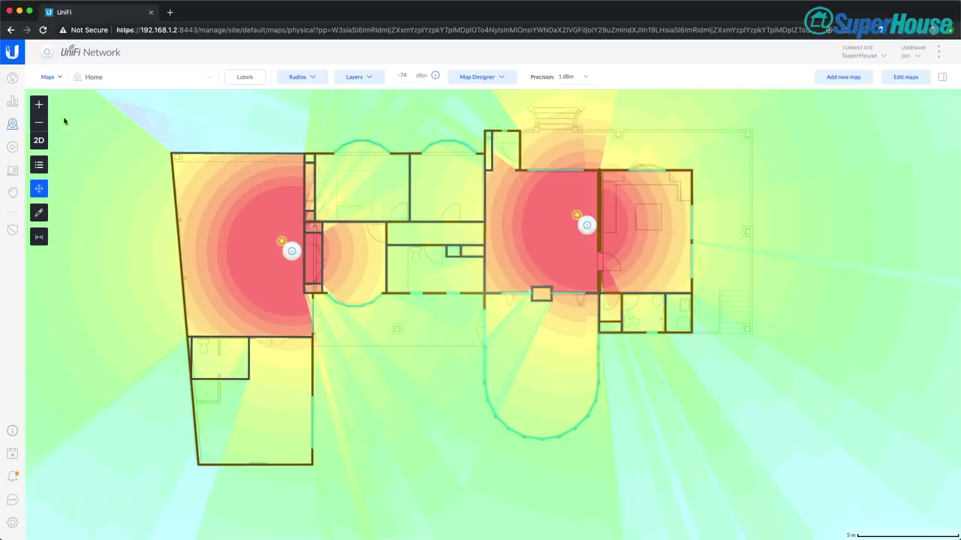
Zoom into the left rooms and move the left access point slightly upward
left_click(39, 103)
left_click(39, 103)
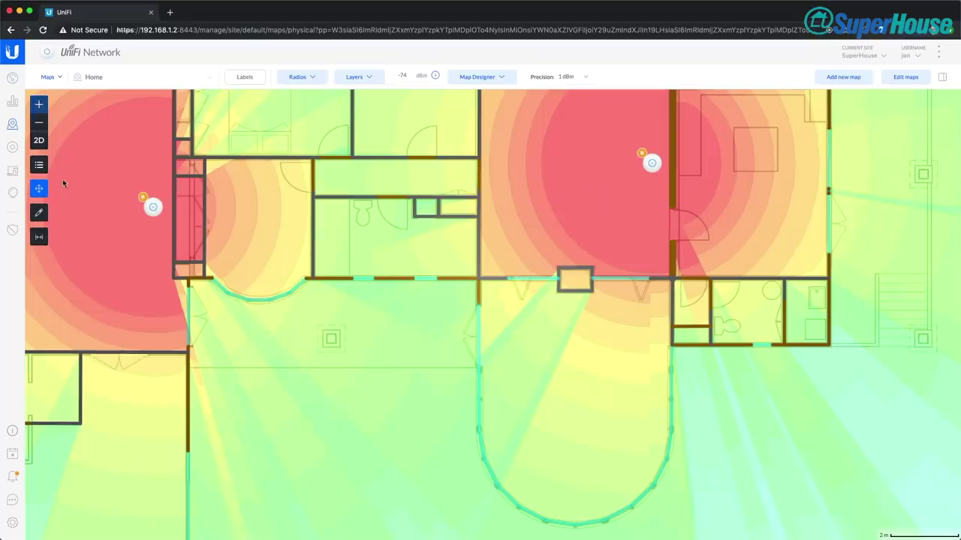
left_click_drag(101, 223, 262, 253)
left_click_drag(315, 237, 319, 220)
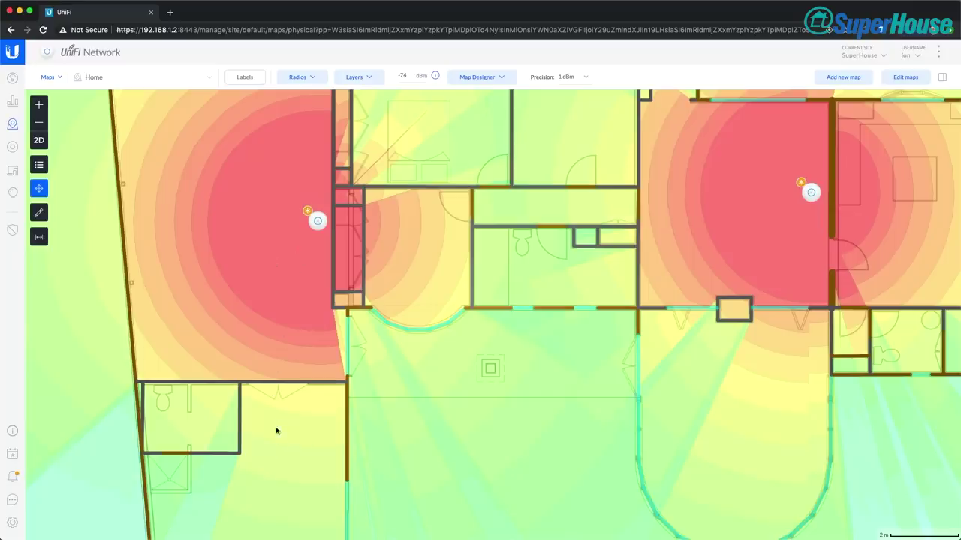
left_click_drag(272, 433, 318, 348)
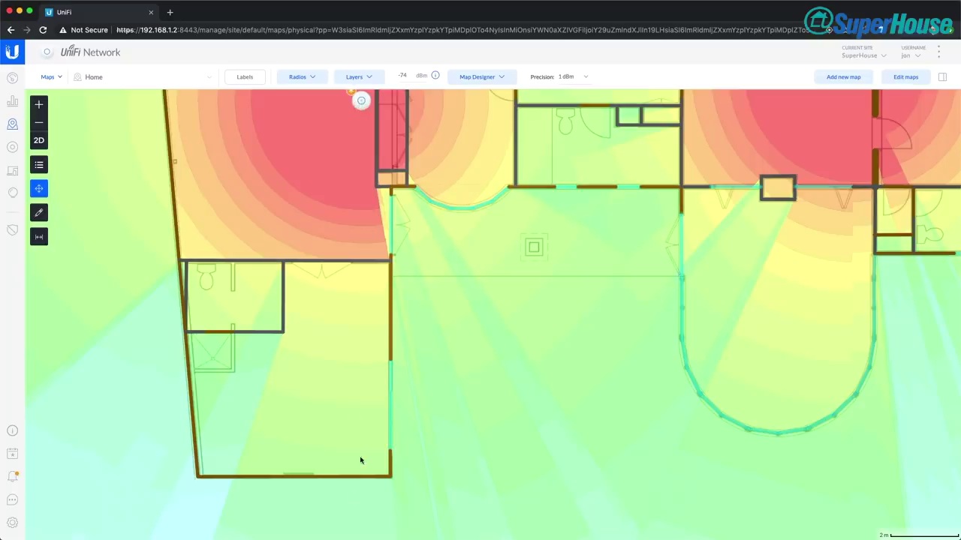
left_click_drag(312, 318, 327, 336)
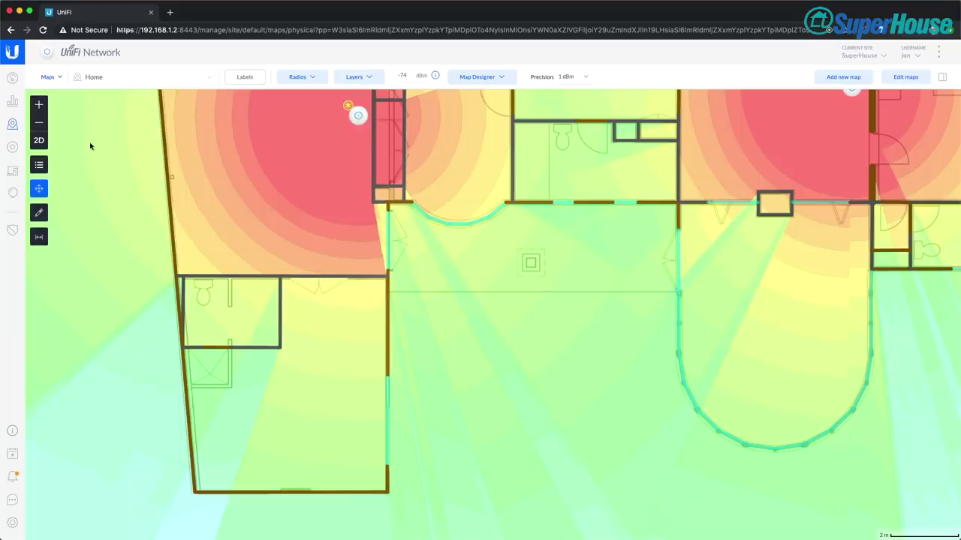
Test the right access point lower, return it to the central room, and lower the left one slightly
left_click(39, 122)
left_click(39, 122)
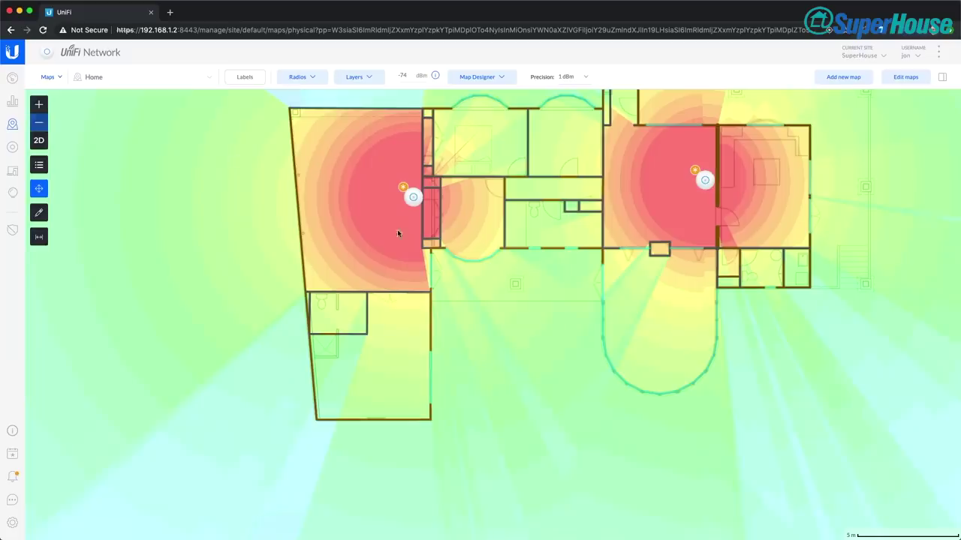
left_click_drag(553, 322, 438, 376)
left_click_drag(588, 236, 683, 297)
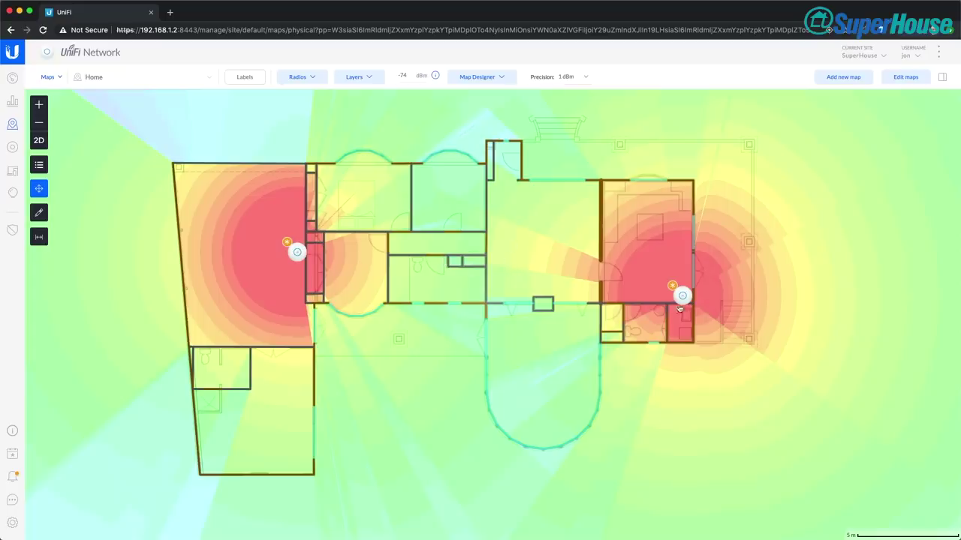
left_click_drag(682, 296, 591, 238)
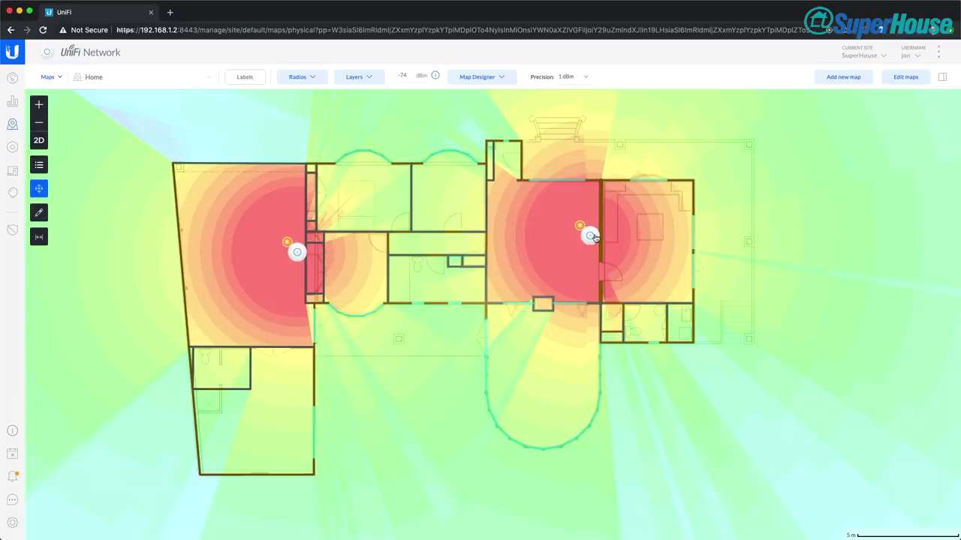
left_click_drag(300, 251, 295, 276)
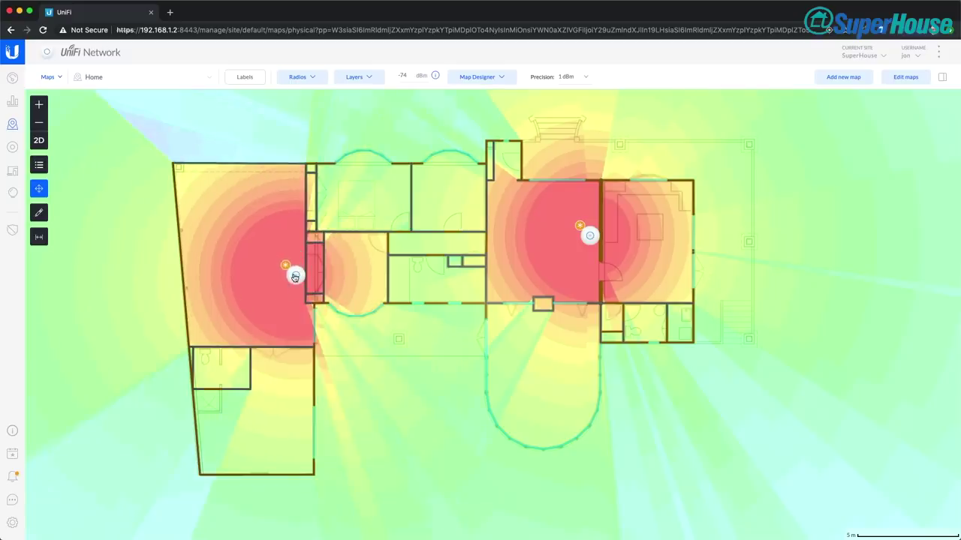
left_click_drag(295, 276, 294, 278)
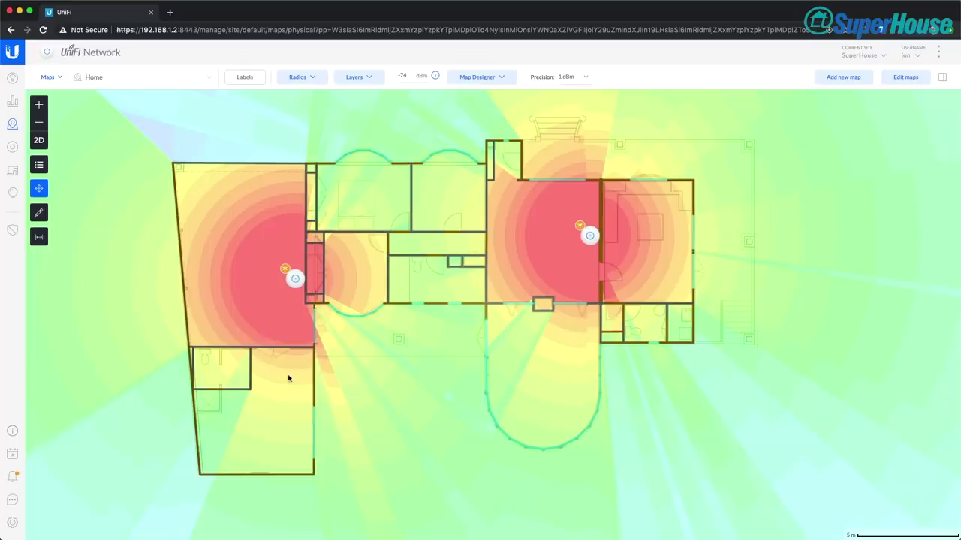